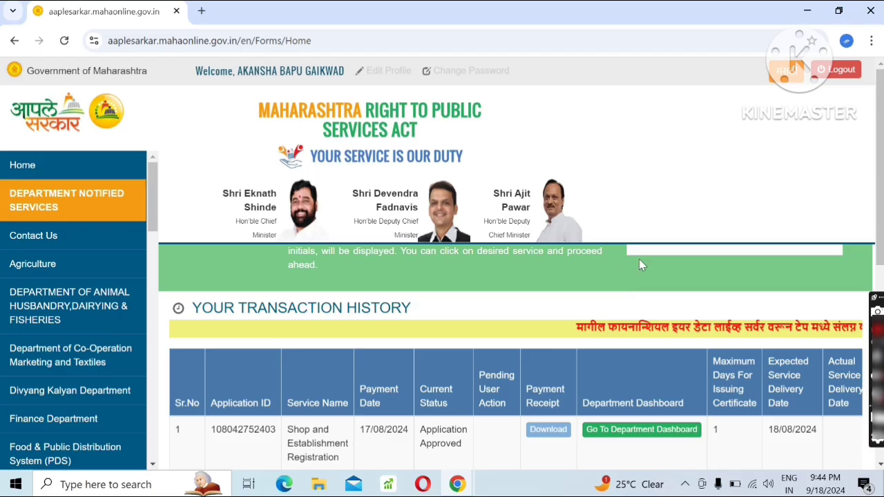
# Switch the portal's language to Marathi and close the browser's page-translation prompt.
pyautogui.click(781, 73)
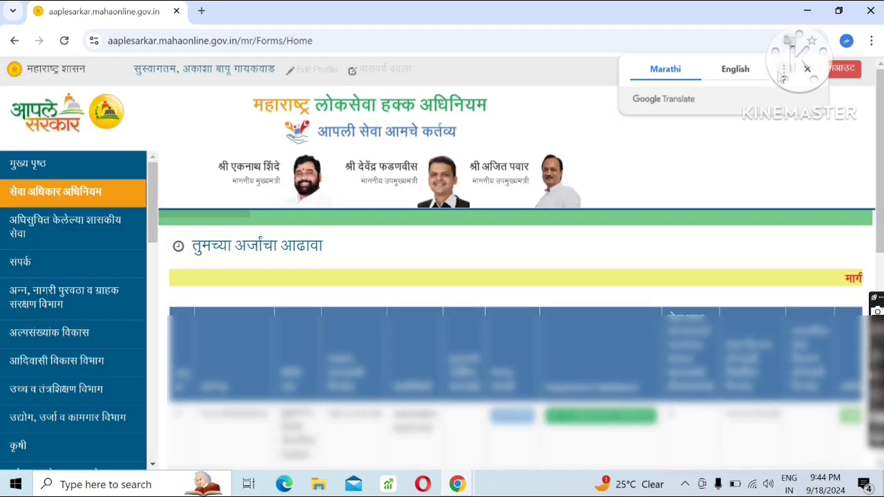
pyautogui.click(735, 75)
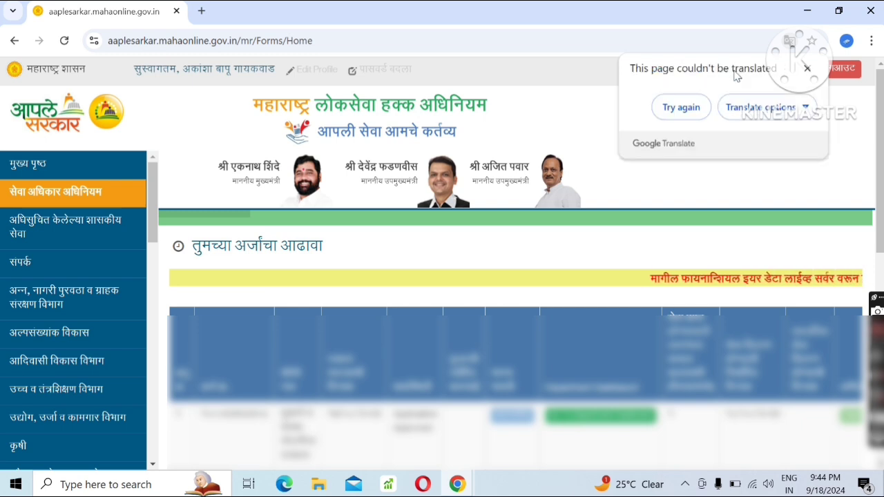
pyautogui.click(807, 68)
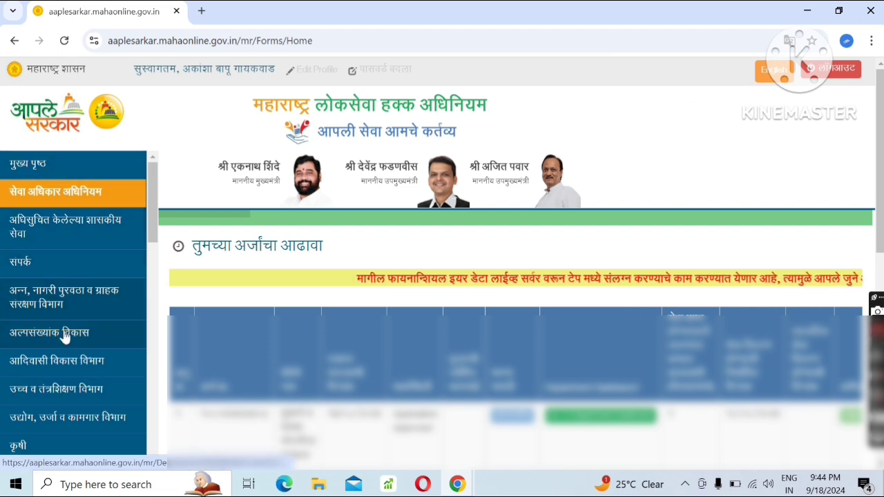
# Open the services of उद्योग, उर्जा व कामगार विभाग and choose कामगार विभाग as the sub-department.
pyautogui.click(76, 421)
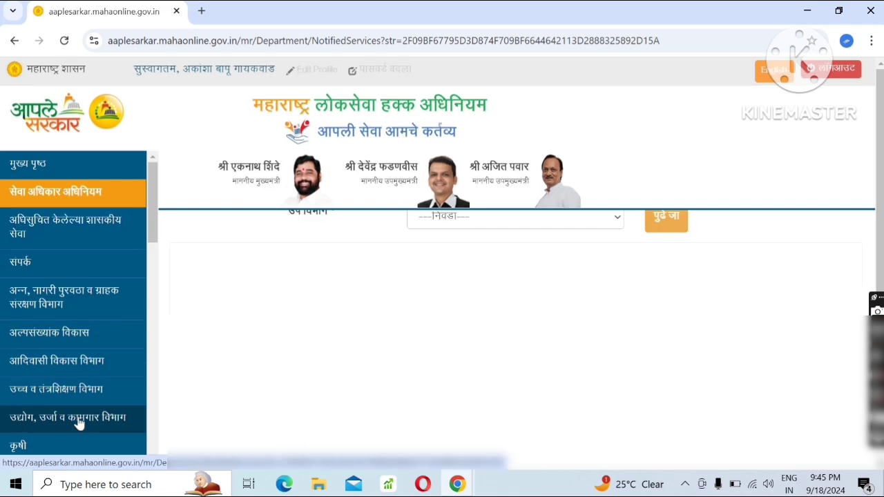
pyautogui.click(492, 223)
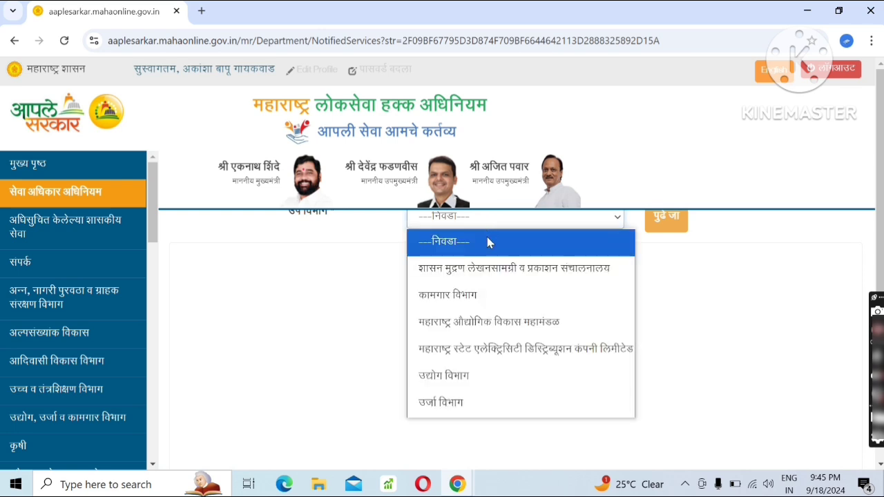
pyautogui.click(475, 294)
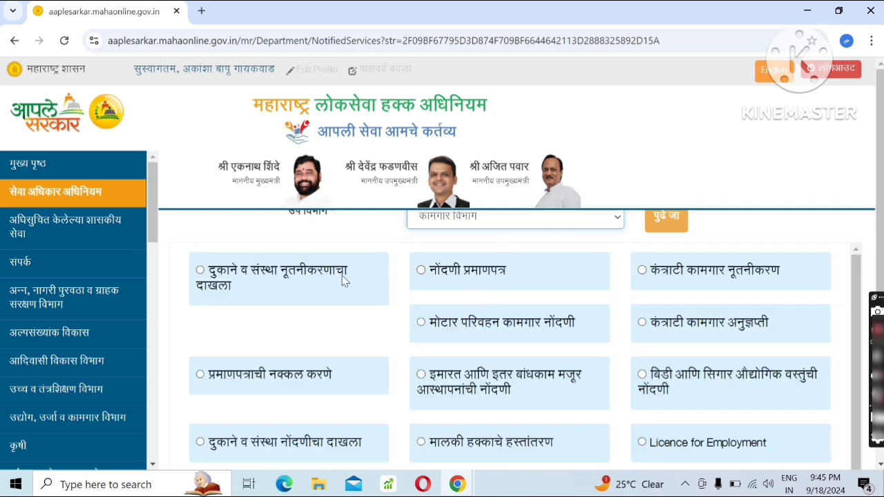
# Select the service दुकाने व संस्था नोंदणीचा दाखला and proceed to the Labour Management System.
pyautogui.scroll(-1, 269, 309)
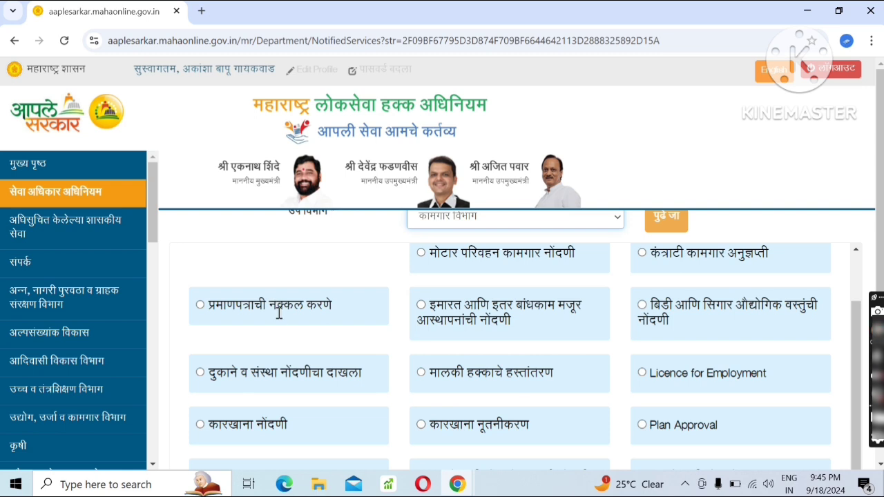
pyautogui.click(199, 374)
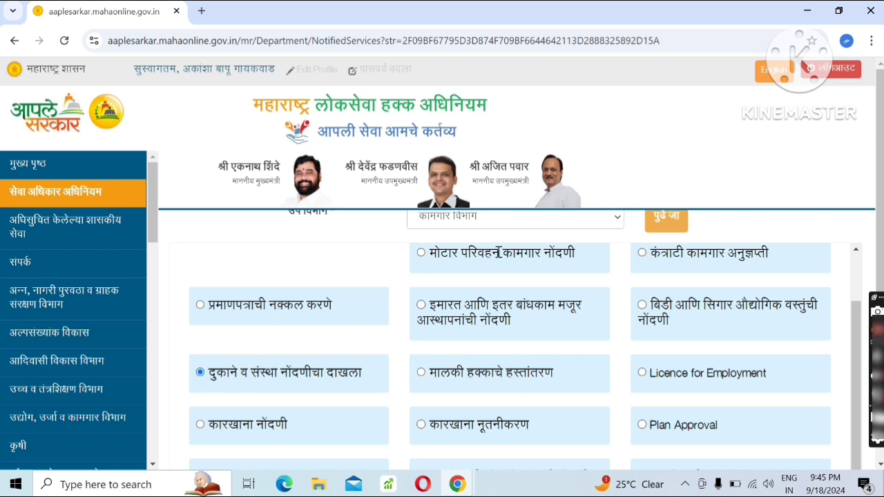
pyautogui.click(656, 223)
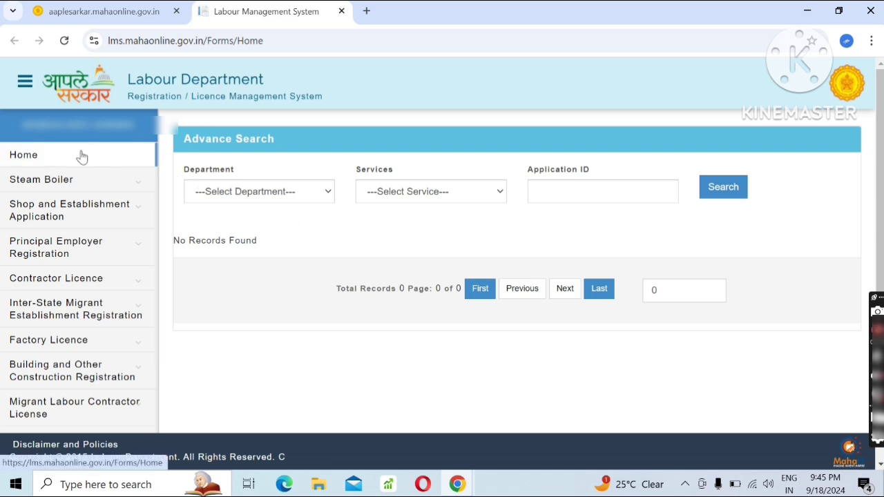
# Open the Shop and Establishment application form and confirm Shop & Establishment Intimation for 0 to 9 workers.
pyautogui.click(89, 211)
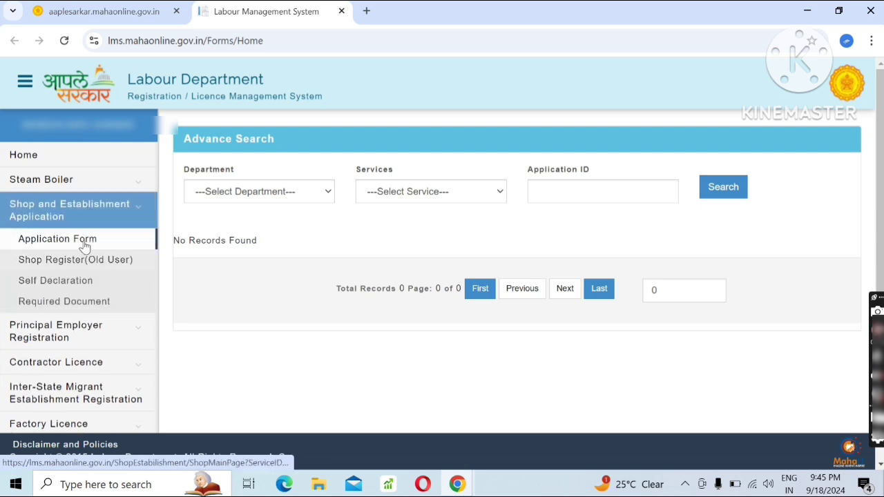
pyautogui.click(84, 247)
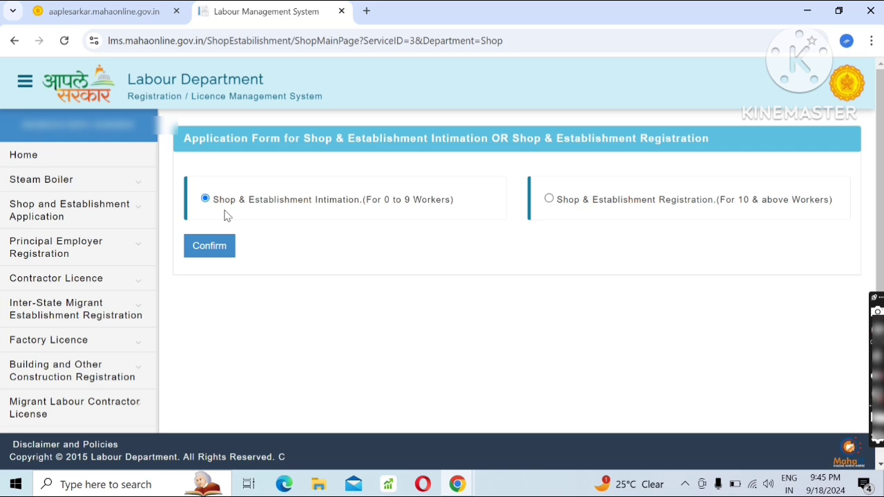
pyautogui.click(218, 253)
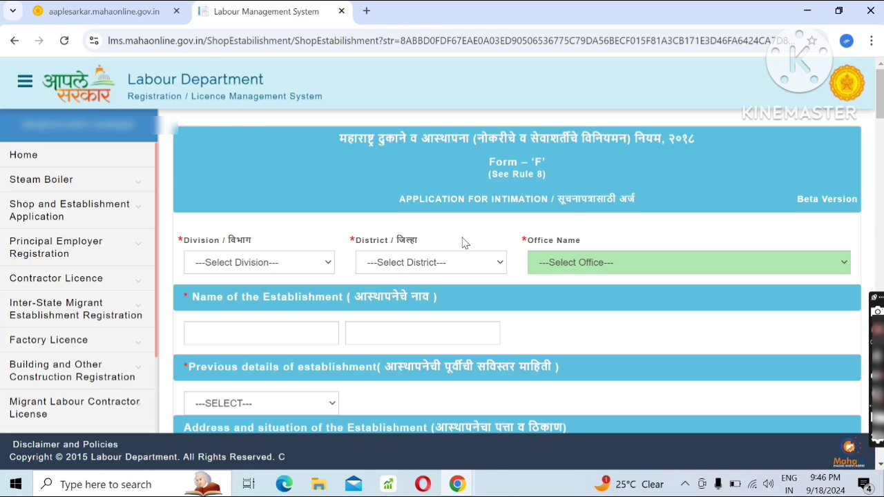
# Set the division to Aurangabad, the district to Beed and the office to Office of the Government Labour Officer, Beed.
pyautogui.scroll(-1, 478, 218)
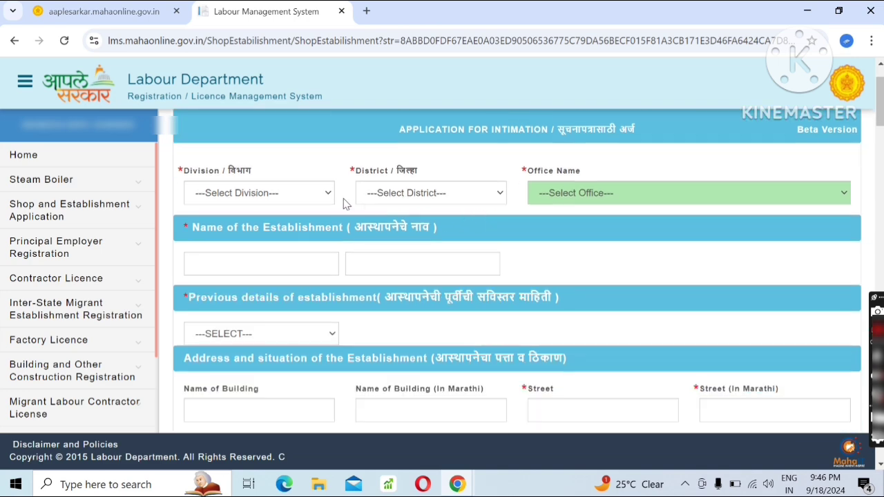
pyautogui.click(268, 194)
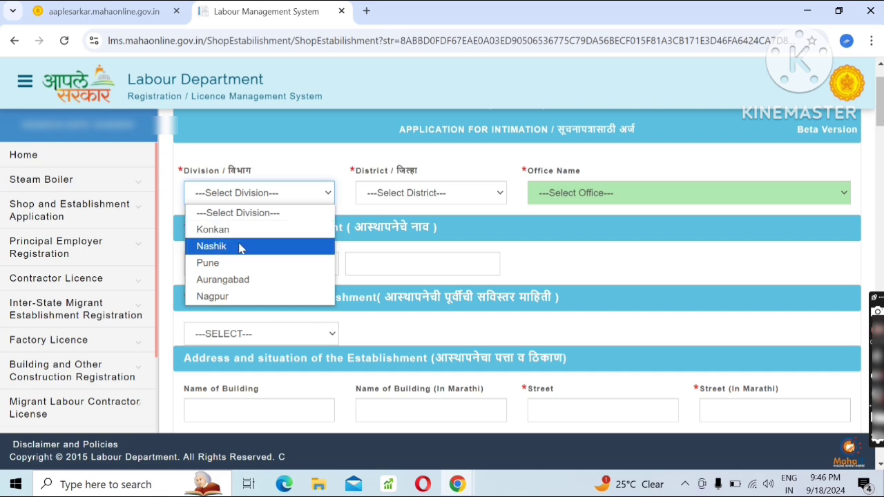
pyautogui.click(234, 280)
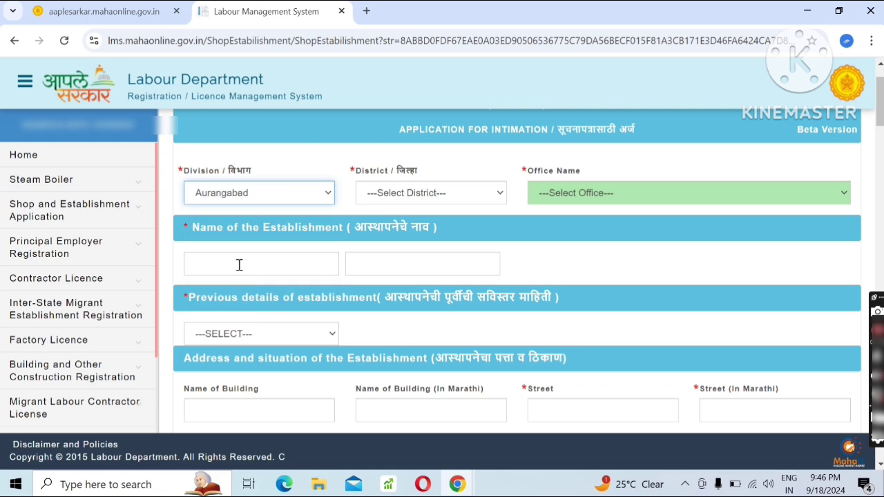
pyautogui.click(404, 197)
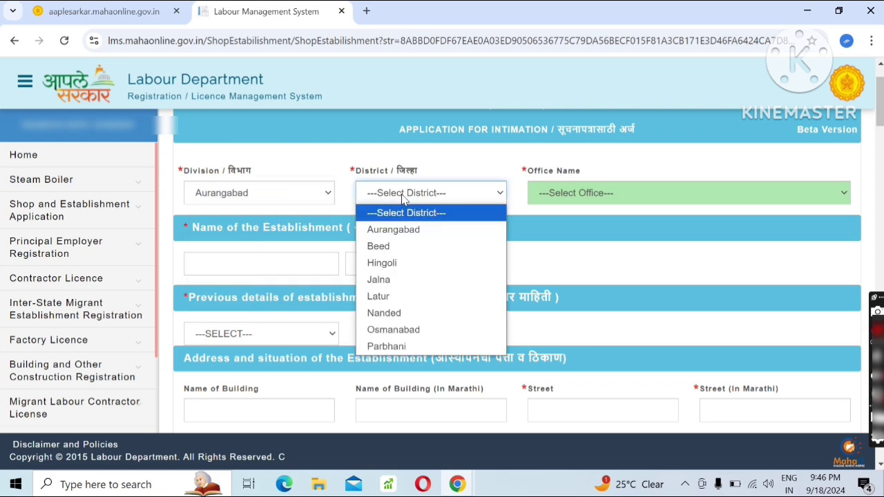
pyautogui.click(400, 247)
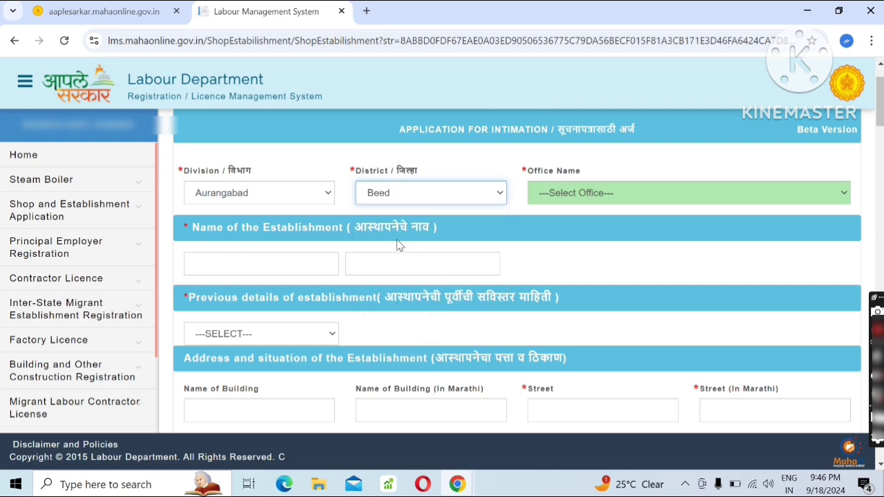
pyautogui.click(625, 192)
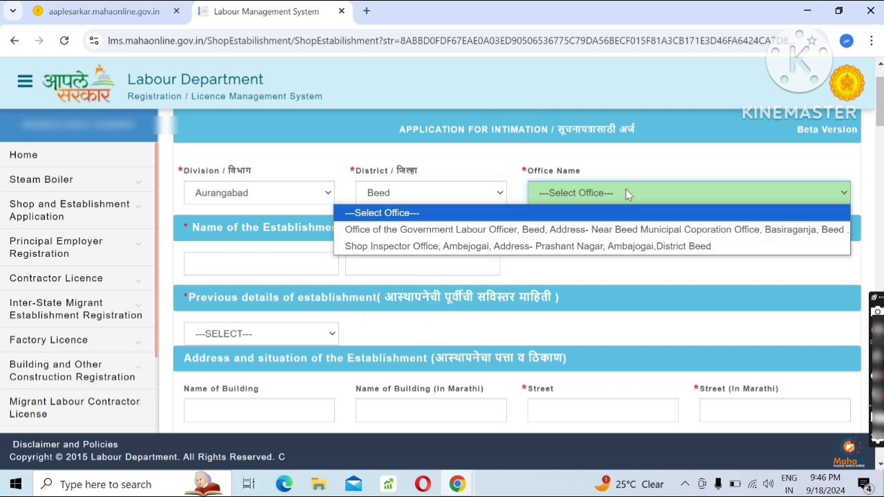
pyautogui.click(621, 230)
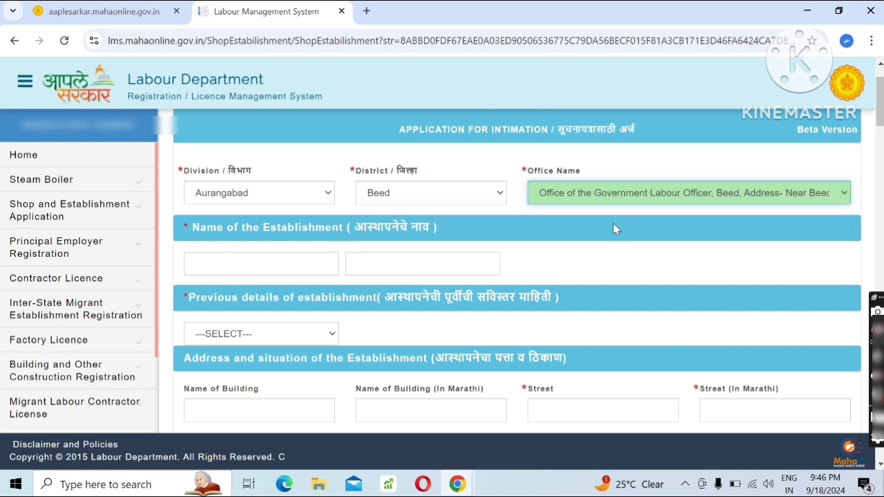
# Name the establishment "mobile shop" and set its previous details to NEW REGISTRATION.
pyautogui.scroll(-1, 608, 226)
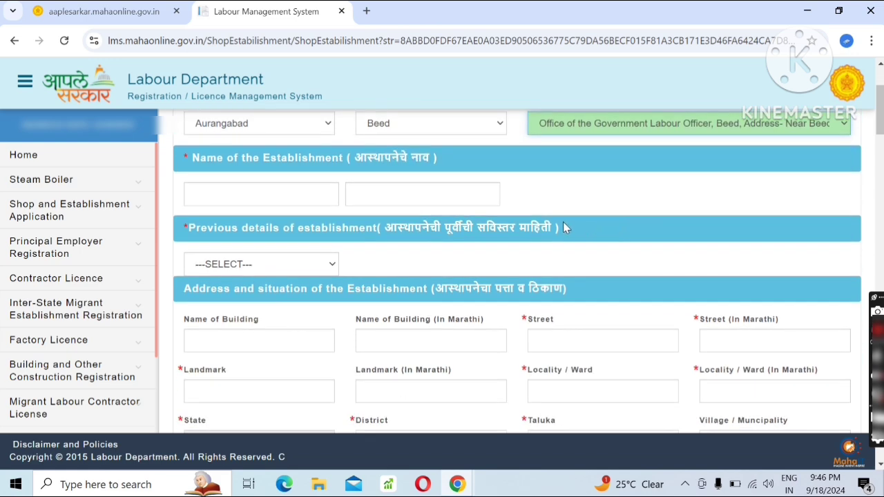
pyautogui.click(241, 196)
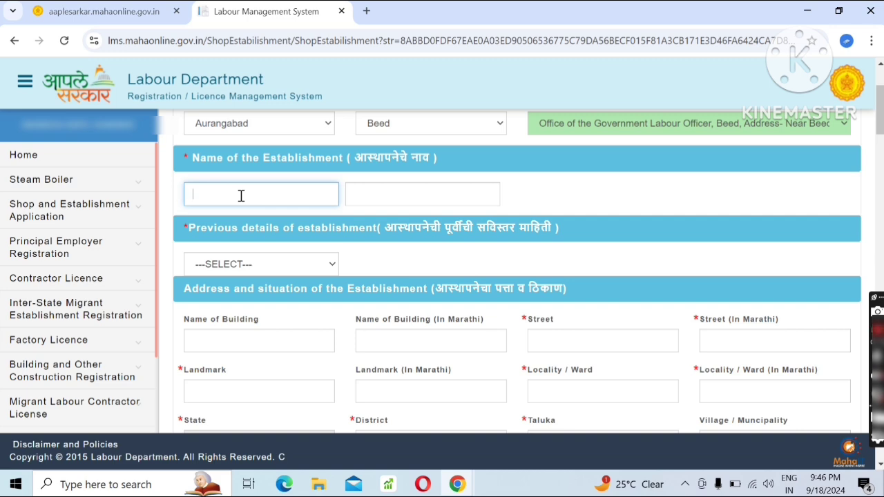
pyautogui.write('mobile shop')
pyautogui.click(637, 186)
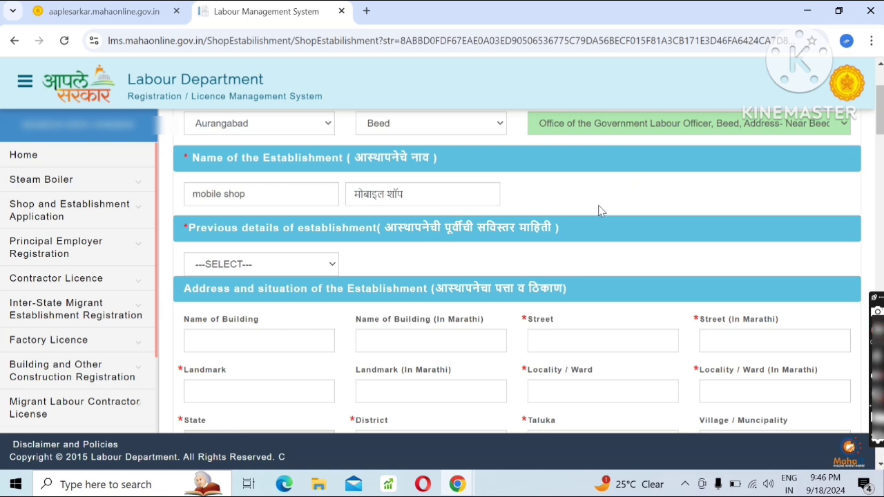
pyautogui.click(320, 269)
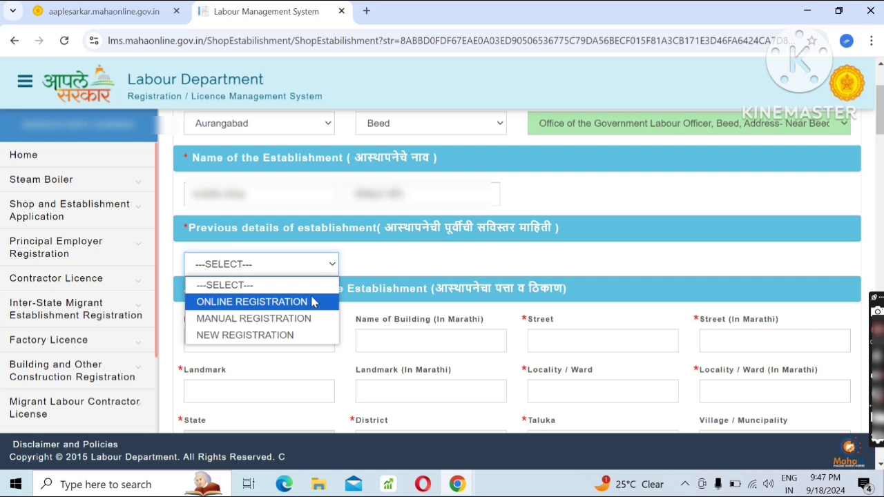
pyautogui.click(295, 334)
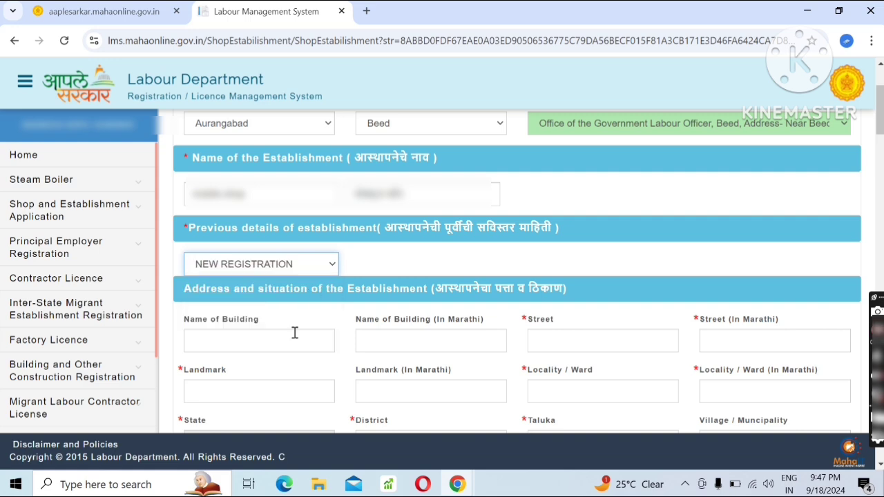
# Examine the establishment's address fields from building name to pin code, including the options offered for district and taluka.
pyautogui.scroll(-2, 295, 333)
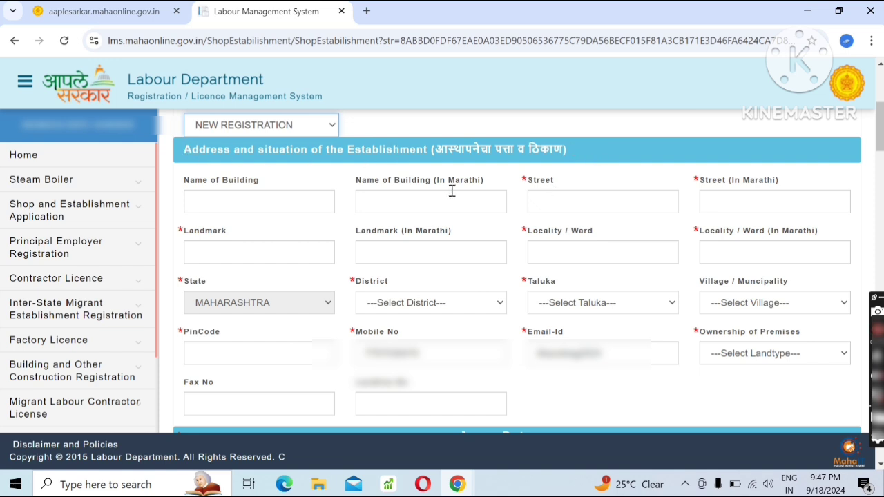
pyautogui.click(286, 204)
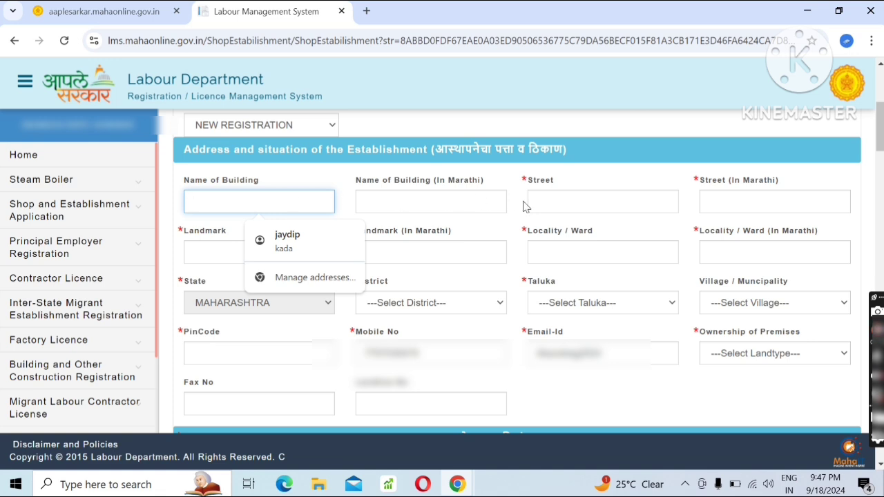
pyautogui.click(568, 202)
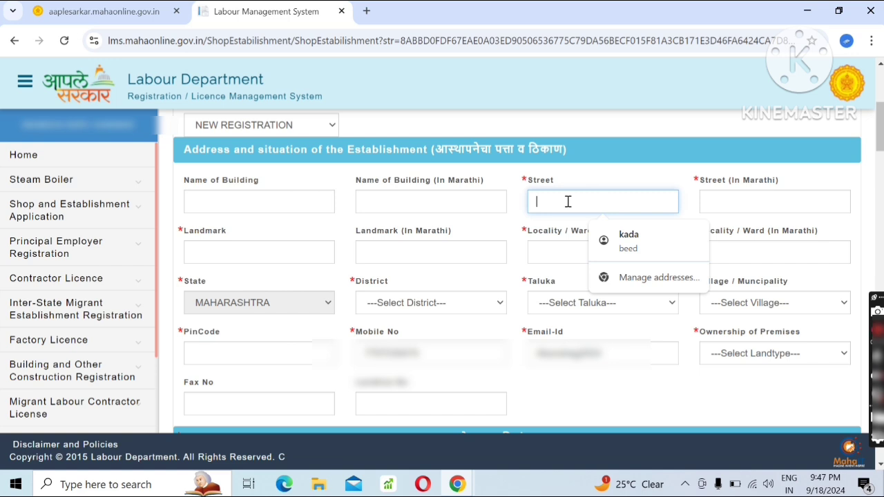
pyautogui.click(330, 256)
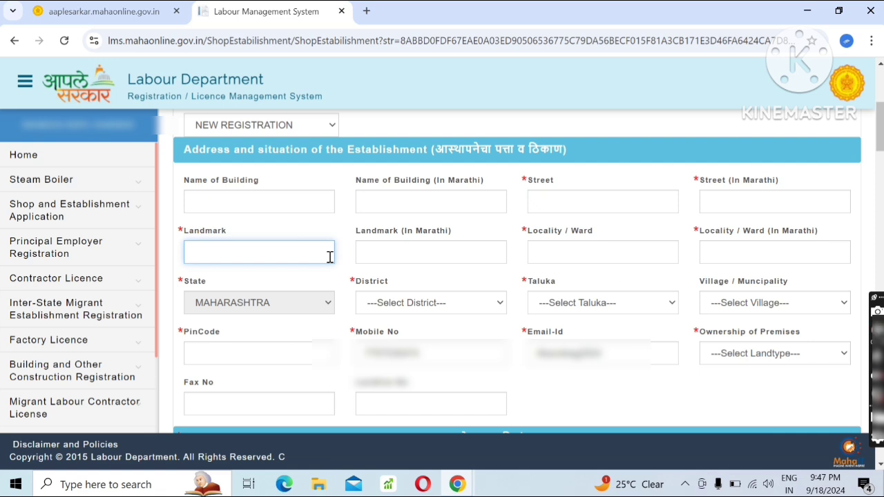
pyautogui.click(574, 251)
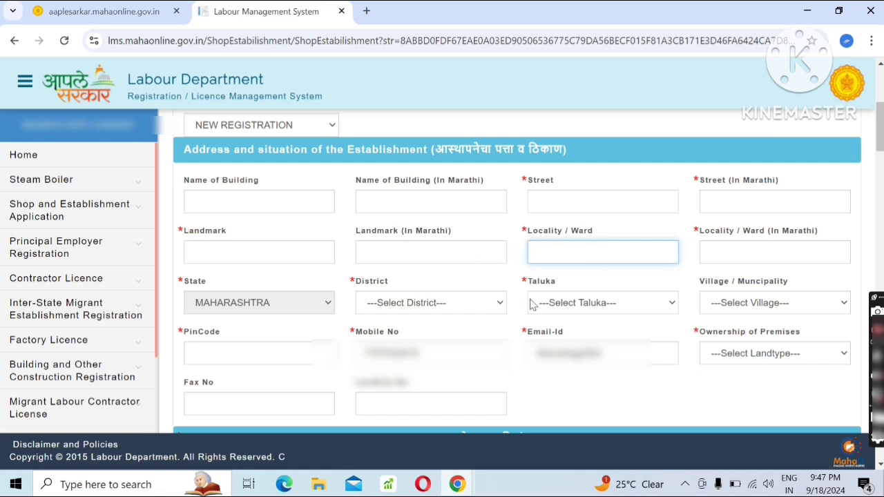
pyautogui.click(271, 307)
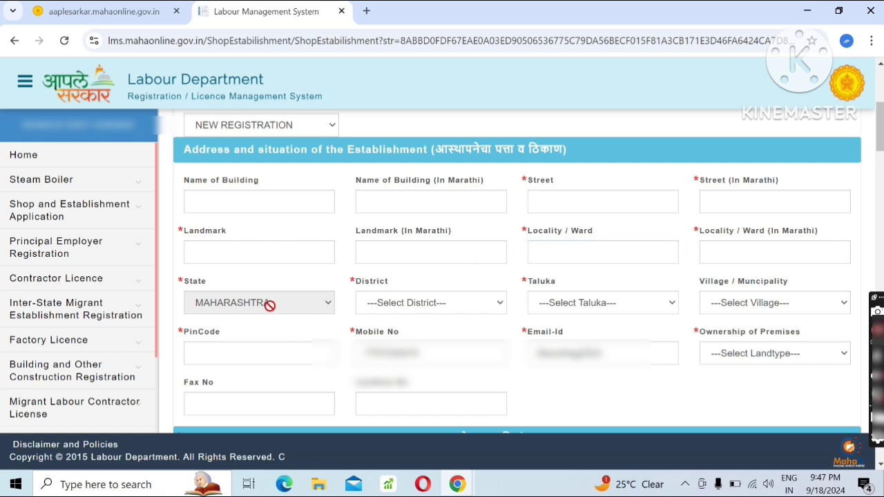
pyautogui.click(384, 302)
pyautogui.scroll(-1, 393, 234)
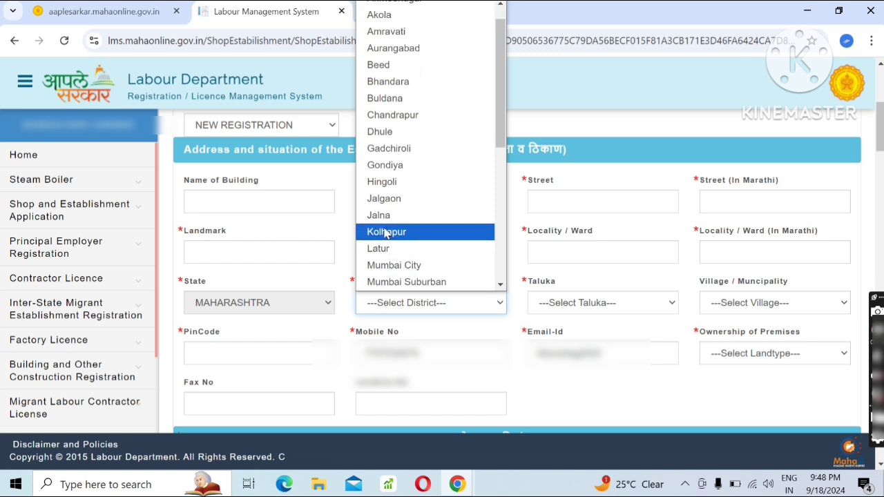
pyautogui.scroll(-5, 435, 149)
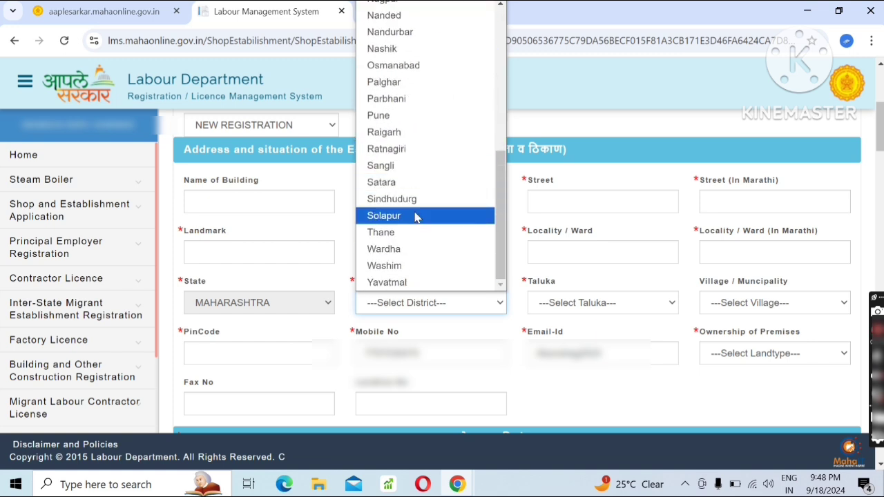
pyautogui.scroll(6, 423, 137)
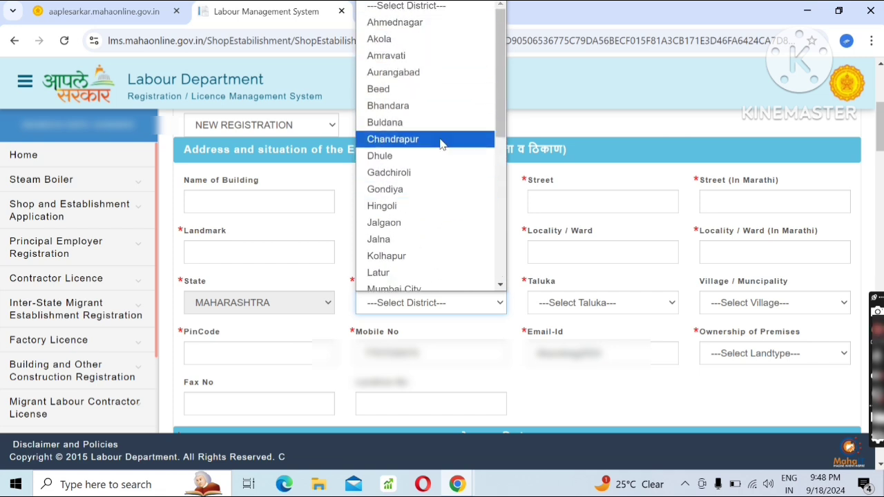
pyautogui.click(447, 8)
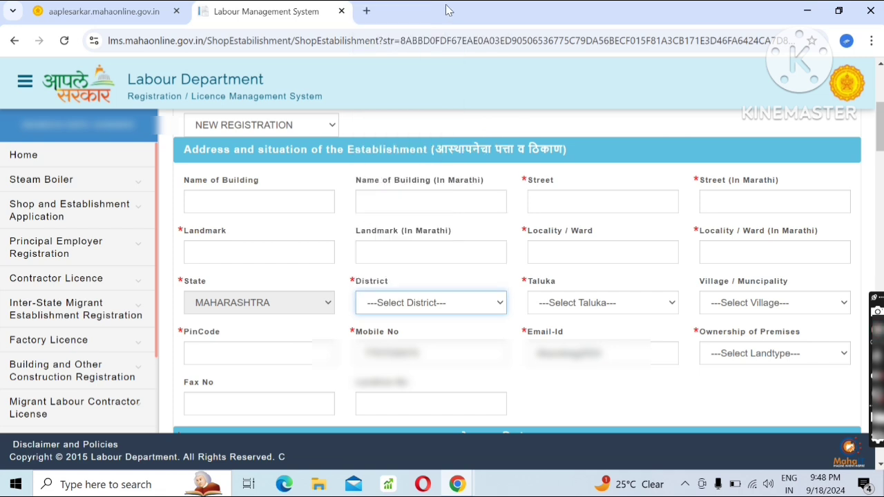
pyautogui.click(627, 308)
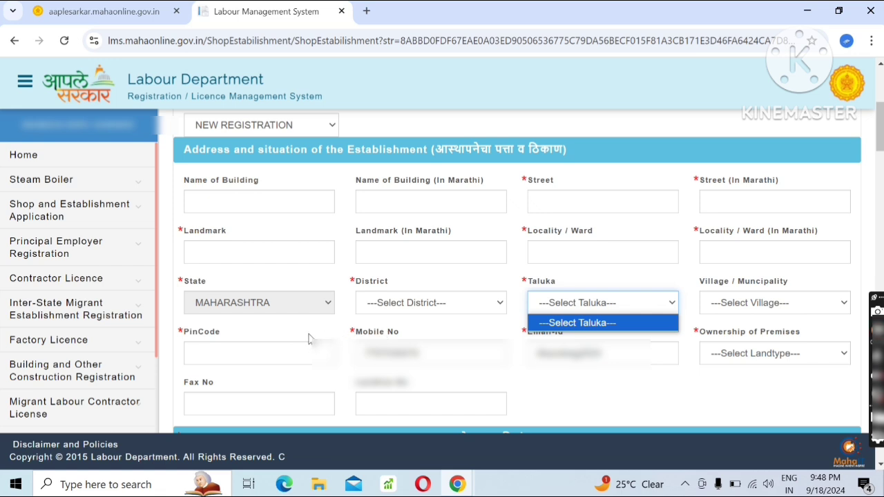
pyautogui.click(309, 361)
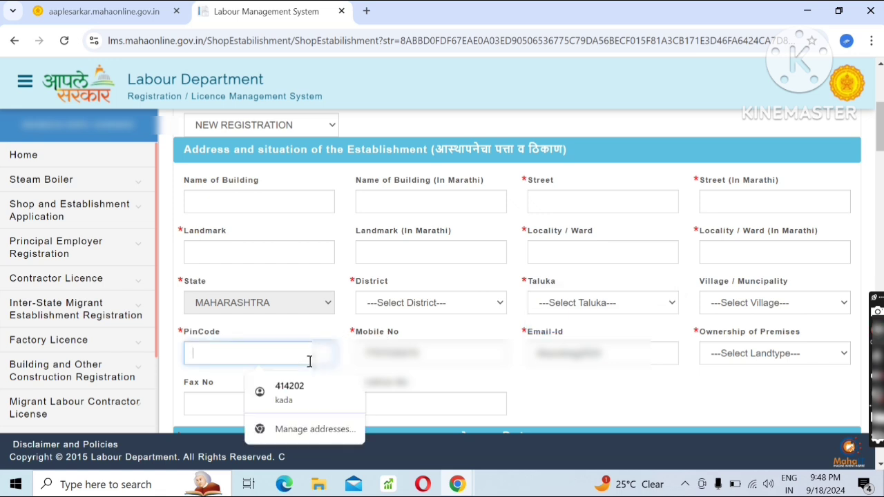
# Clear the prefilled mobile number and e-mail ID from the establishment's address details.
pyautogui.click(425, 354)
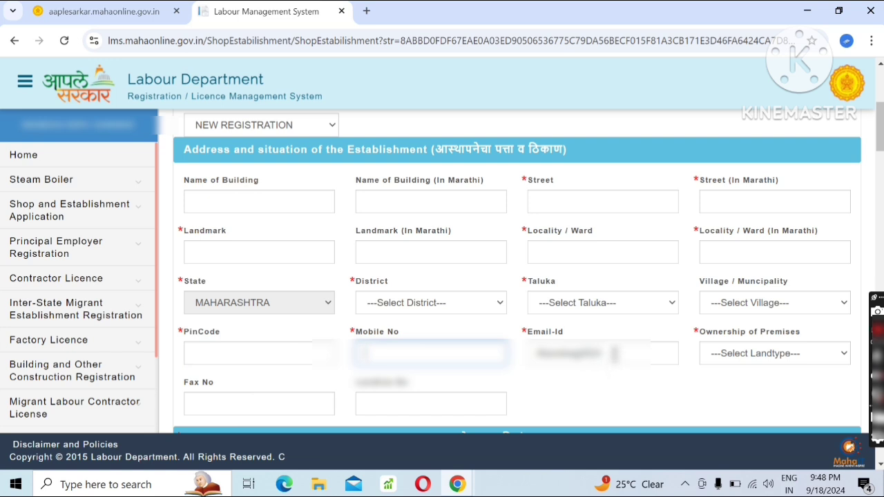
pyautogui.moveTo(615, 351); pyautogui.dragTo(507, 360)
pyautogui.press('BackSpace')
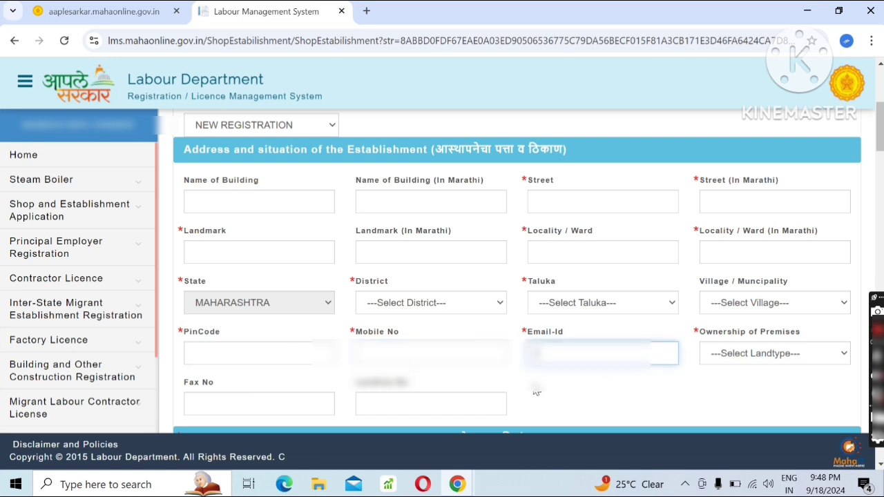
pyautogui.click(639, 398)
# Examine the ownership of premises options, the calendar for the date of commencement and the nature of business fields.
pyautogui.click(724, 356)
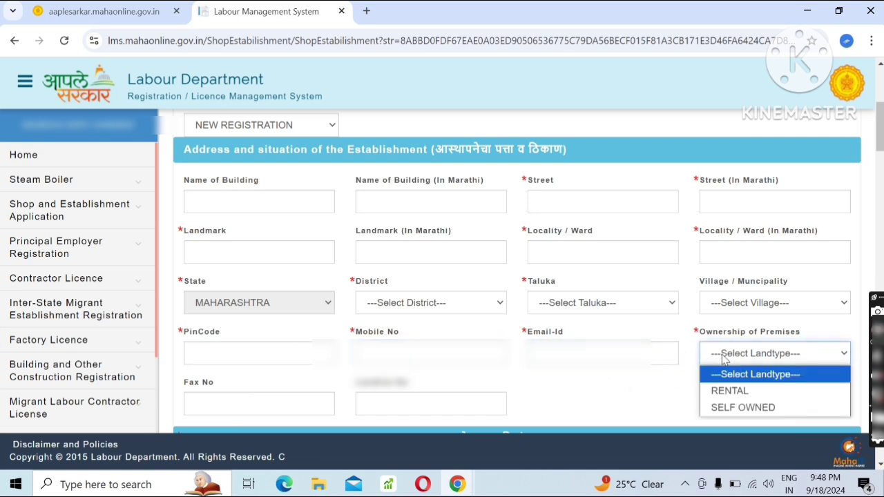
pyautogui.click(724, 355)
pyautogui.scroll(-2, 724, 358)
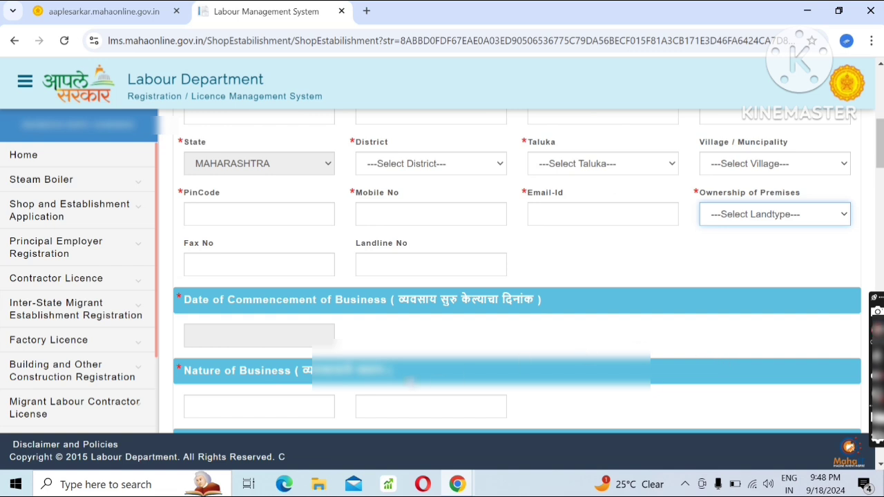
pyautogui.click(268, 341)
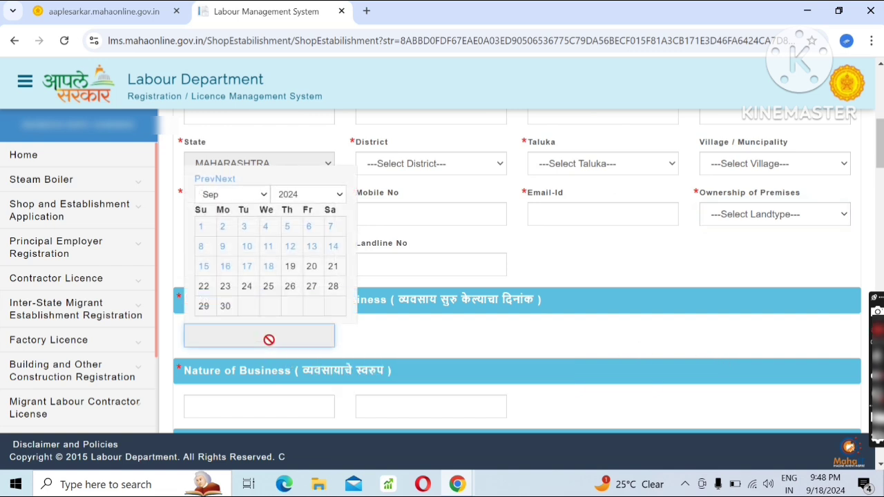
pyautogui.click(342, 194)
pyautogui.click(343, 194)
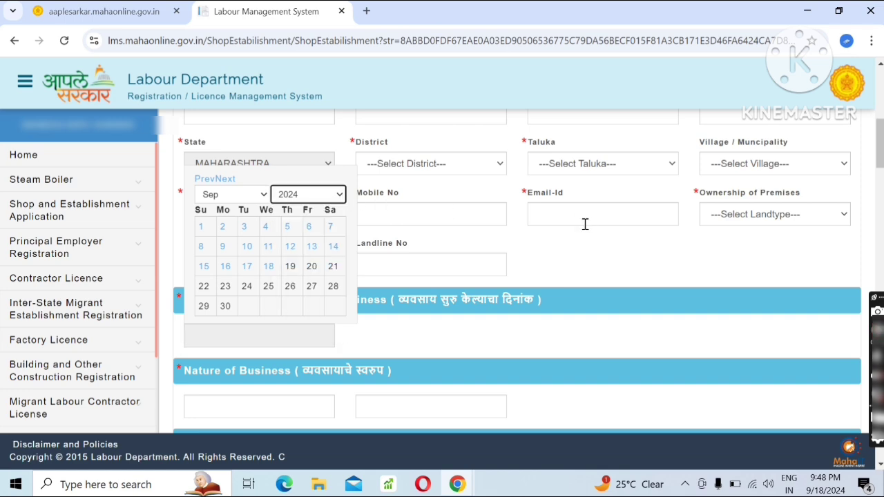
pyautogui.click(578, 255)
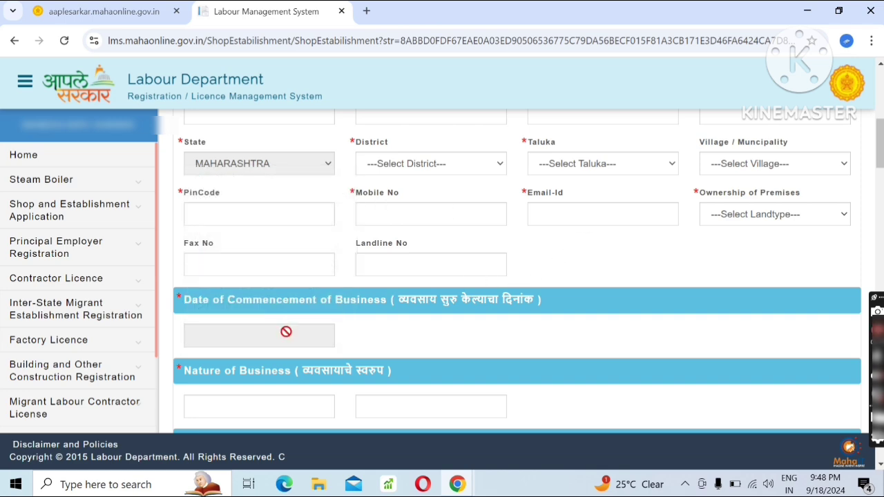
pyautogui.scroll(-2, 286, 331)
pyautogui.click(286, 275)
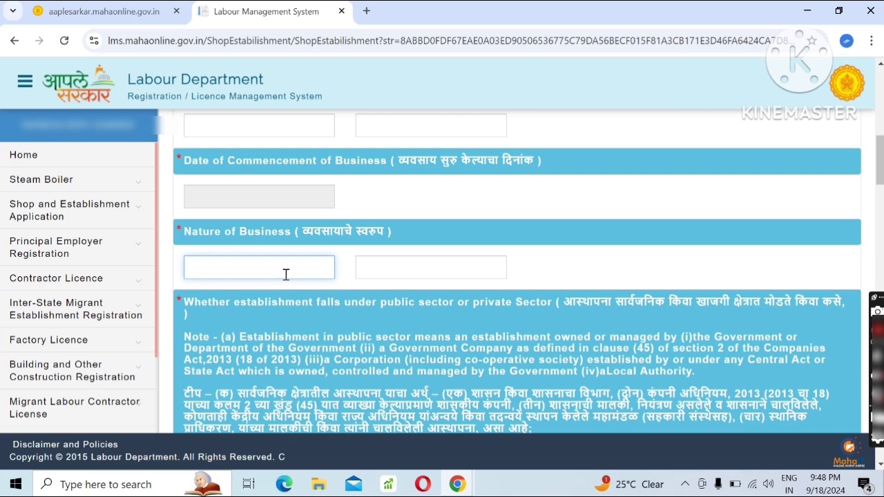
pyautogui.click(377, 263)
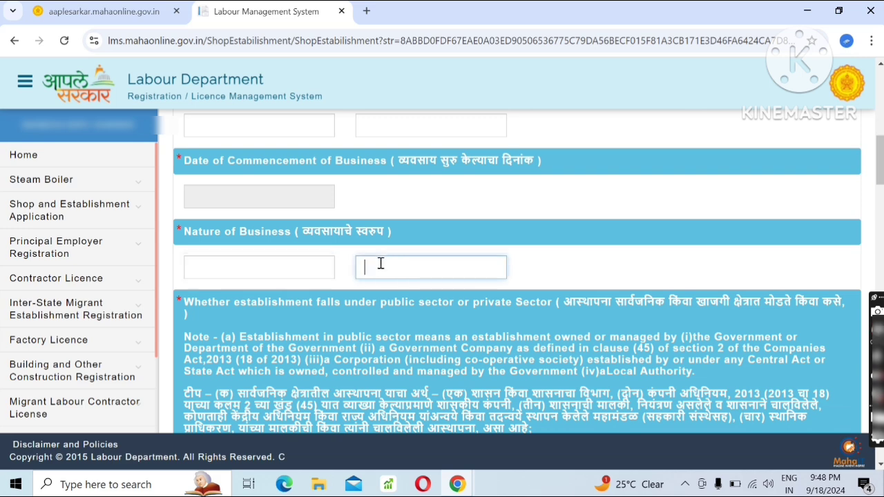
pyautogui.click(311, 265)
# Set the establishment's sector to PRIVATE and change the choice to PUBLIC.
pyautogui.scroll(-2, 310, 264)
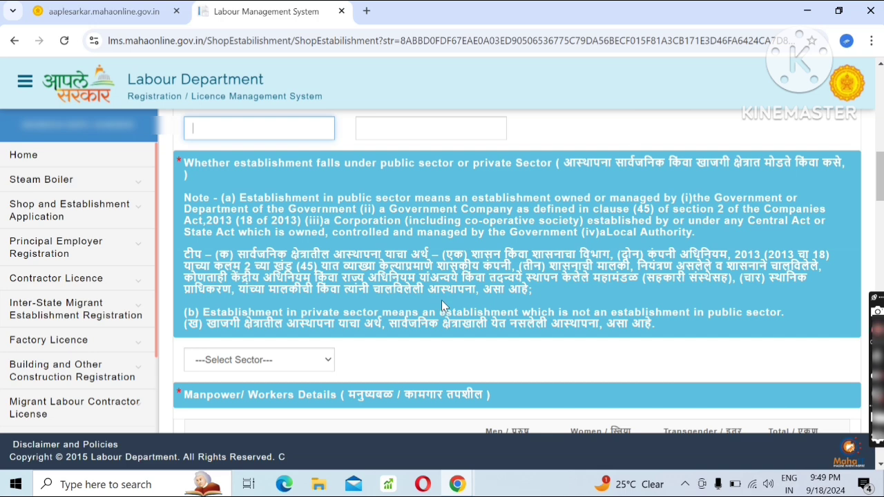
pyautogui.scroll(-1, 442, 306)
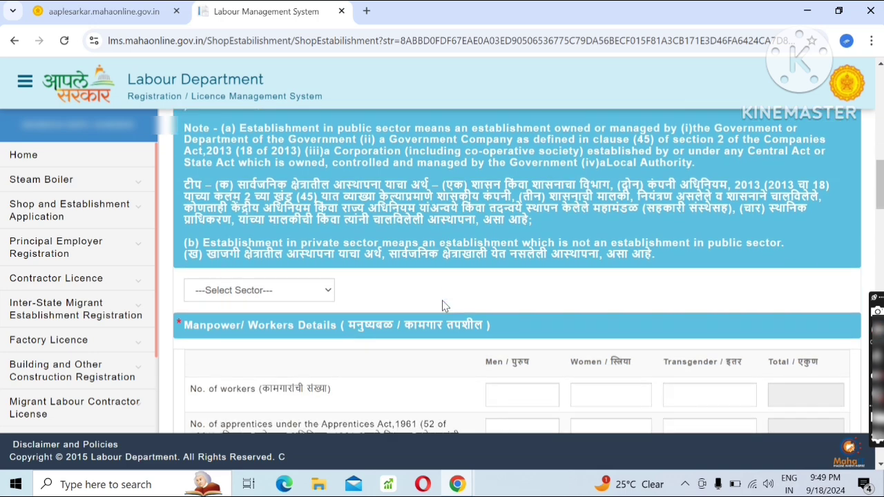
pyautogui.click(286, 296)
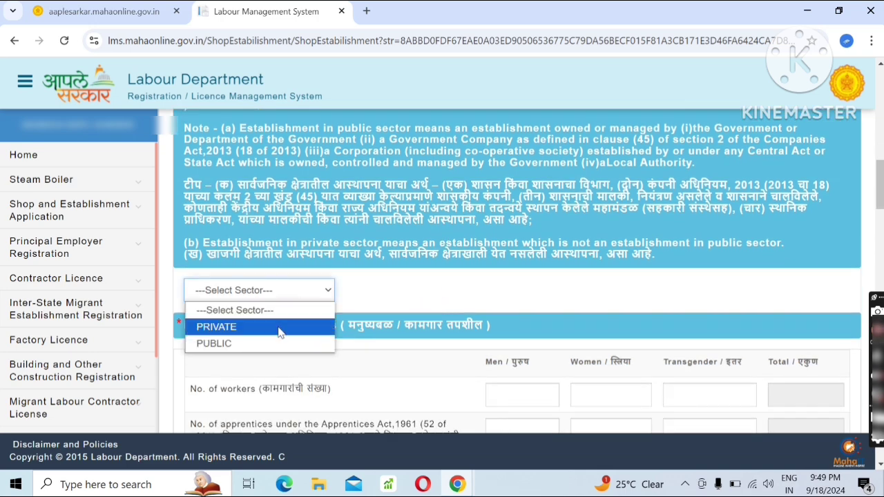
pyautogui.click(280, 326)
pyautogui.click(305, 296)
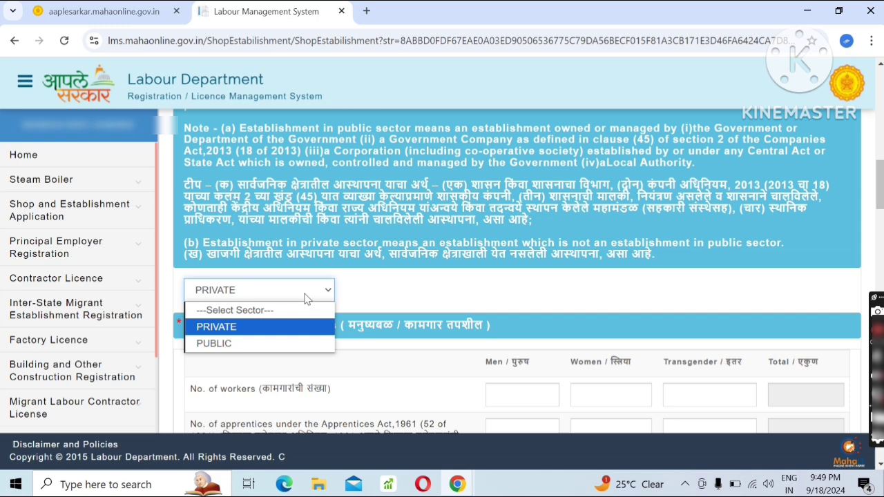
pyautogui.click(298, 342)
# Try 2 women and 0 transgender as the number of workers in the manpower details and clear the entries.
pyautogui.scroll(-2, 318, 325)
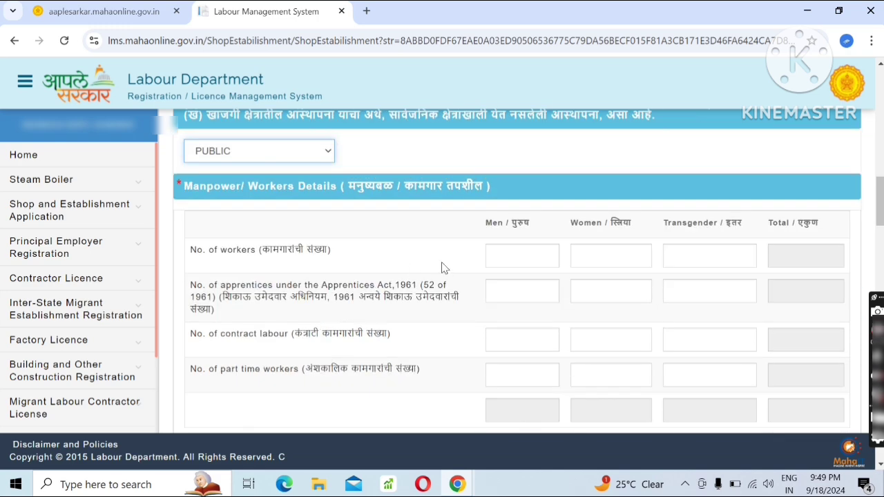
pyautogui.click(515, 255)
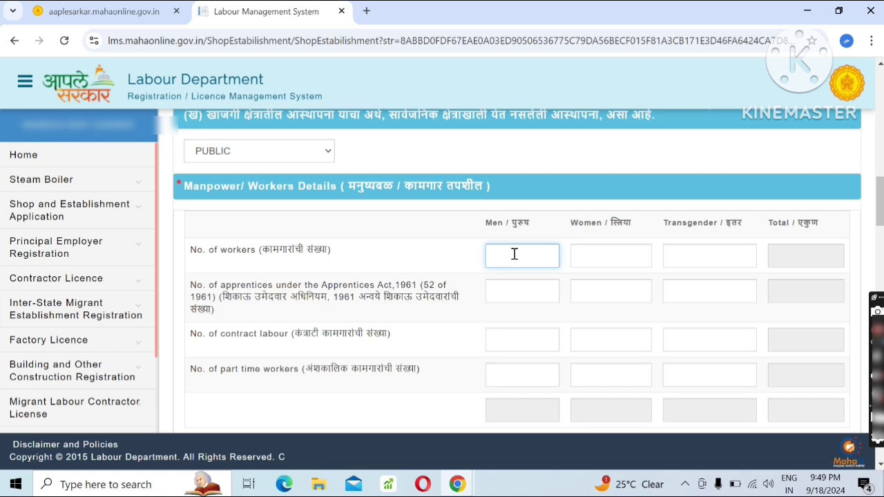
pyautogui.click(614, 254)
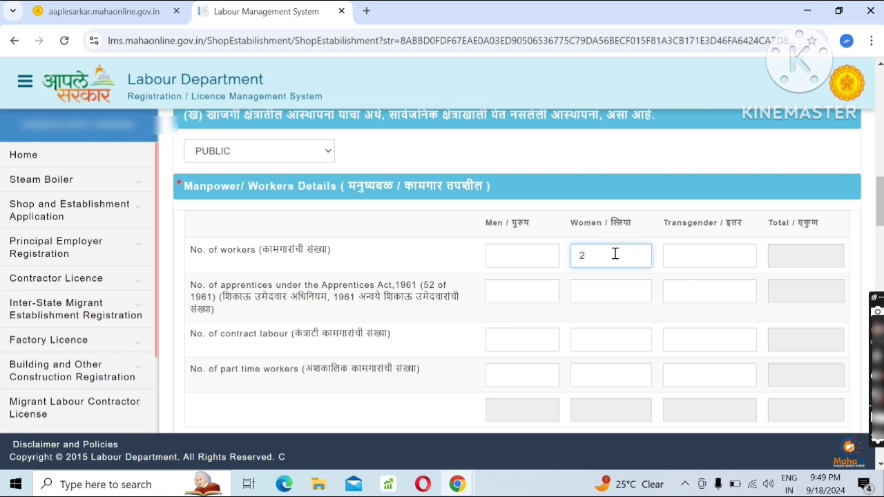
pyautogui.click(703, 252)
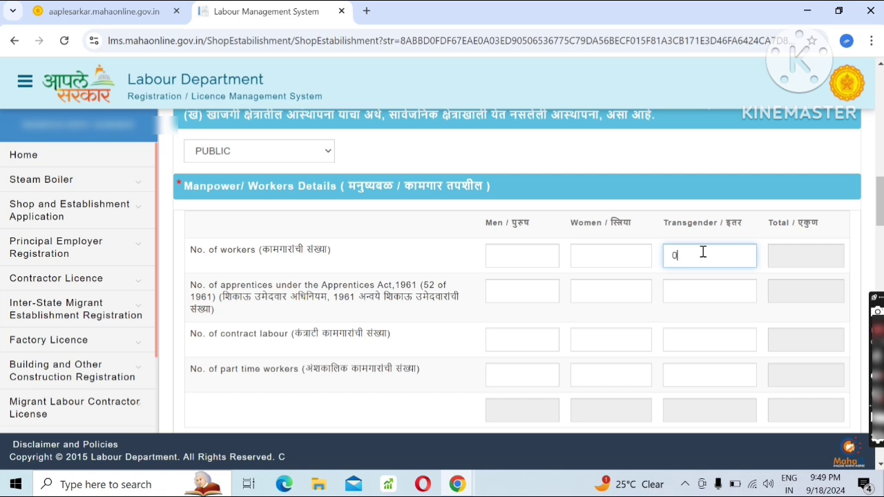
pyautogui.press('BackSpace')
# Examine the fields required for the employer's name and residential address and for the manager's name and residential address.
pyautogui.scroll(-1, 531, 337)
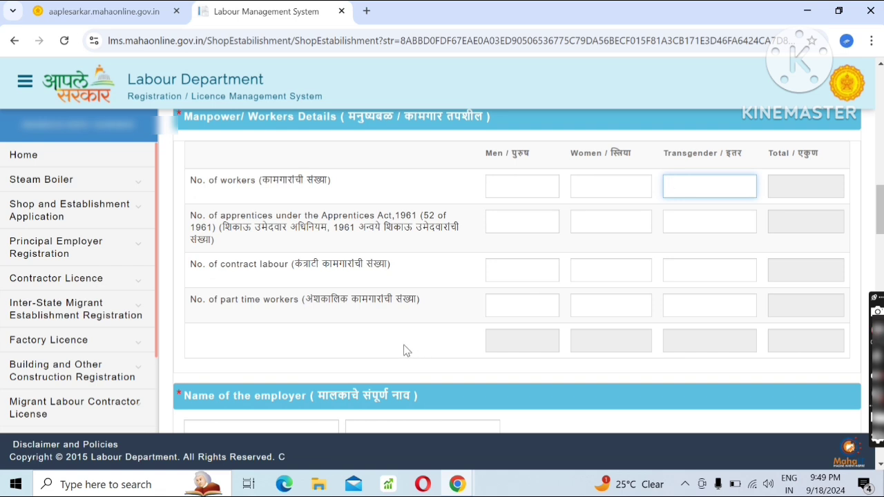
pyautogui.scroll(-1, 469, 349)
pyautogui.click(304, 359)
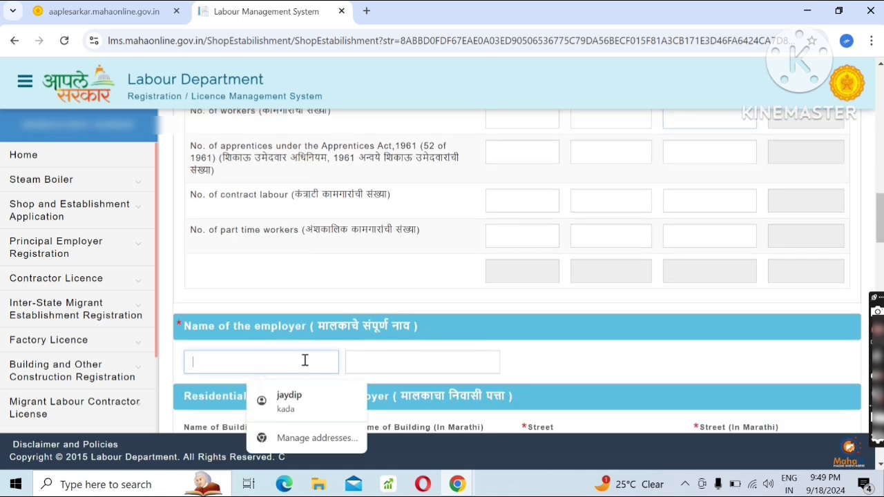
pyautogui.click(555, 355)
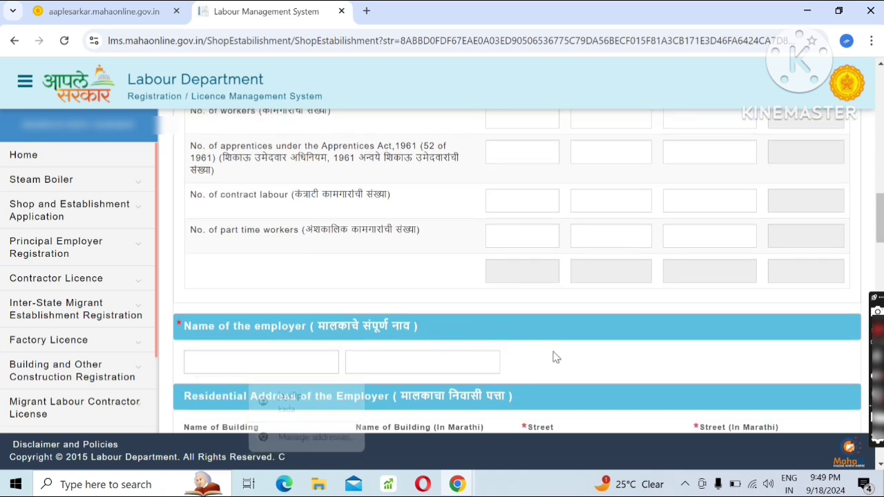
pyautogui.scroll(-2, 456, 357)
pyautogui.scroll(-1, 276, 310)
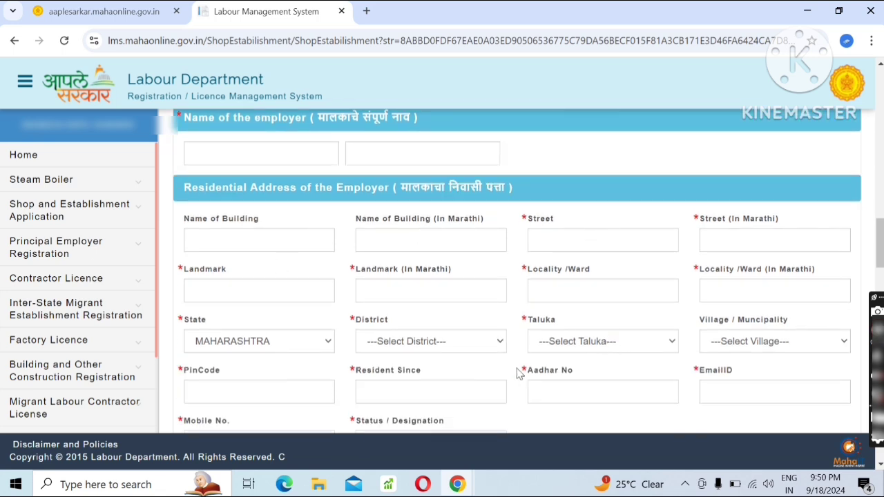
pyautogui.scroll(-1, 512, 371)
pyautogui.scroll(-2, 511, 370)
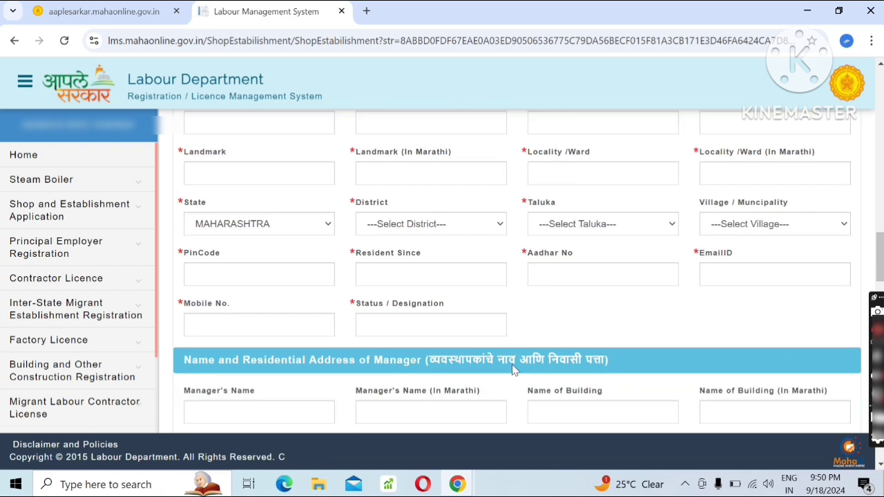
pyautogui.scroll(-2, 512, 366)
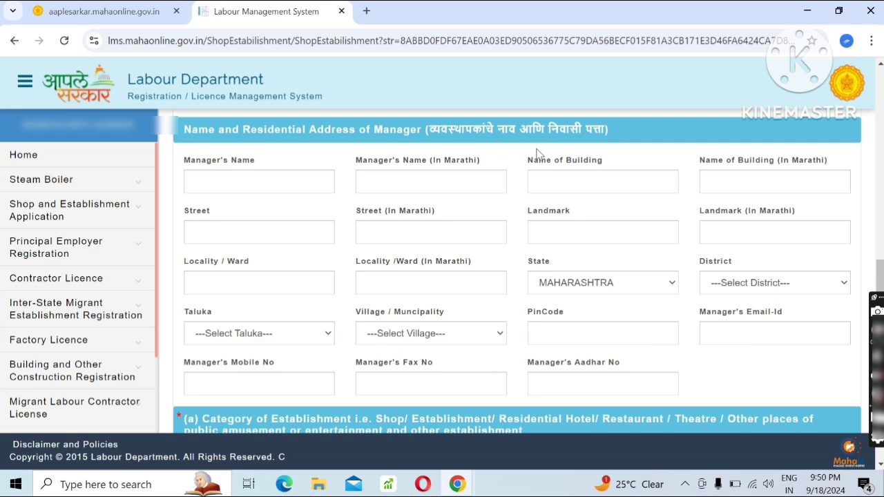
# Set the category of establishment to SHOP.
pyautogui.scroll(-2, 373, 277)
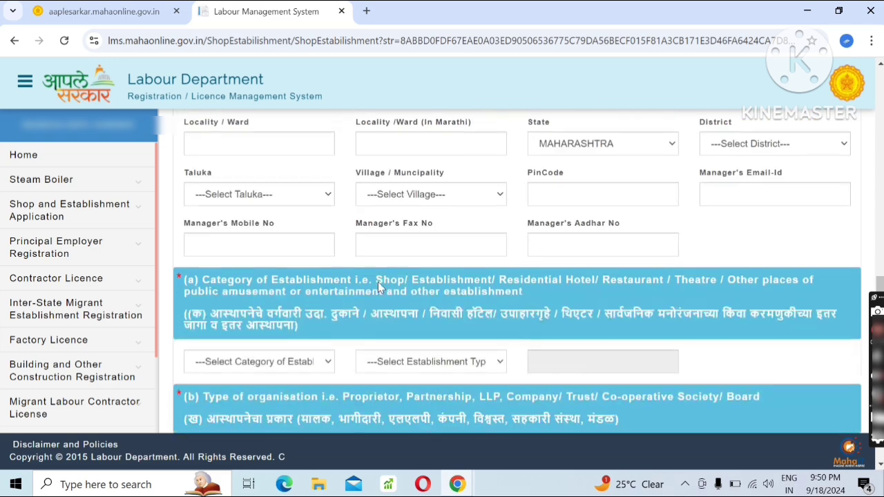
pyautogui.click(309, 371)
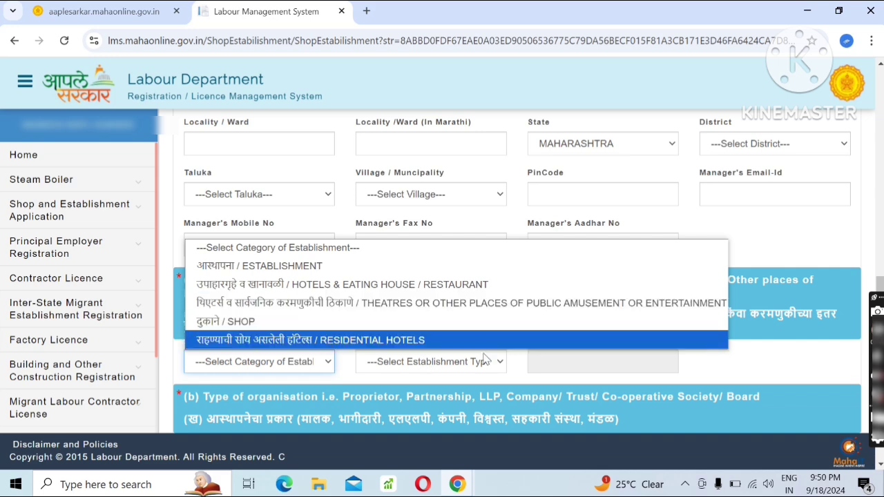
pyautogui.click(528, 365)
pyautogui.click(474, 370)
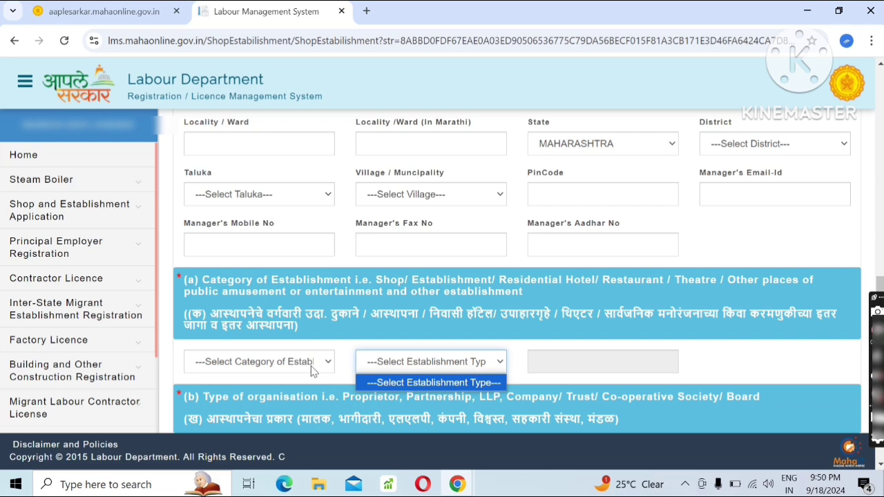
pyautogui.click(314, 371)
pyautogui.click(293, 327)
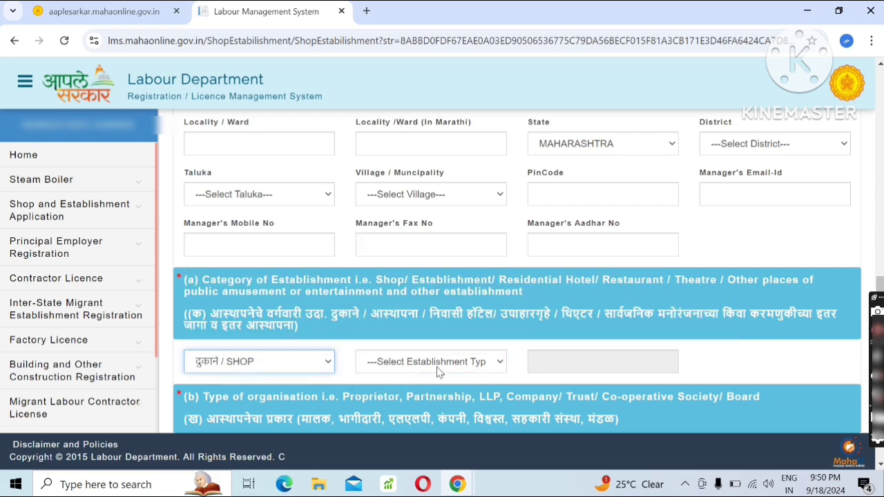
# Examine the establishment type options offered for the SHOP category, including OTHER (PLEASE FILL IN NEXT BOX), and the adjoining text field.
pyautogui.click(441, 369)
pyautogui.scroll(-1, 463, 306)
pyautogui.scroll(1, 532, 301)
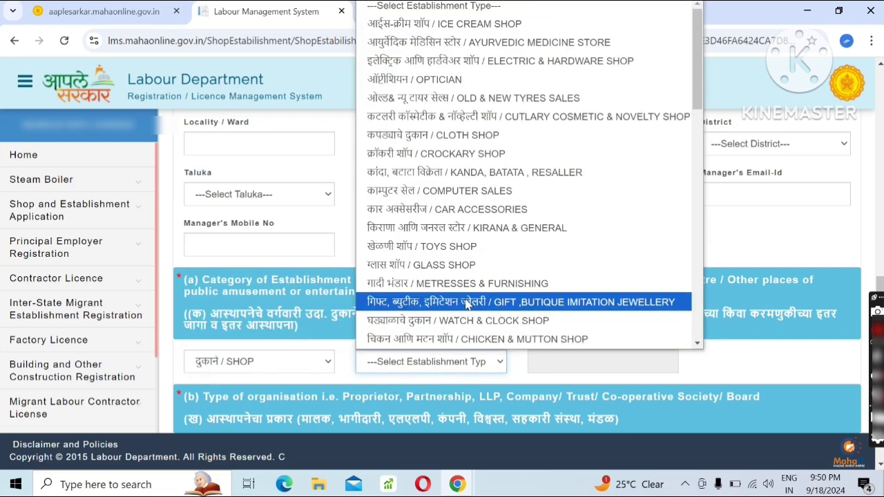
pyautogui.scroll(-6, 559, 248)
pyautogui.scroll(-6, 565, 269)
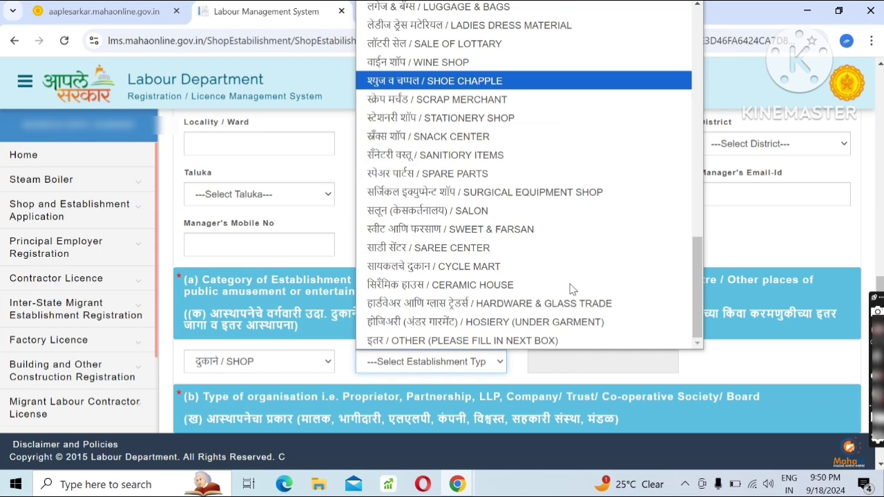
pyautogui.scroll(12, 538, 207)
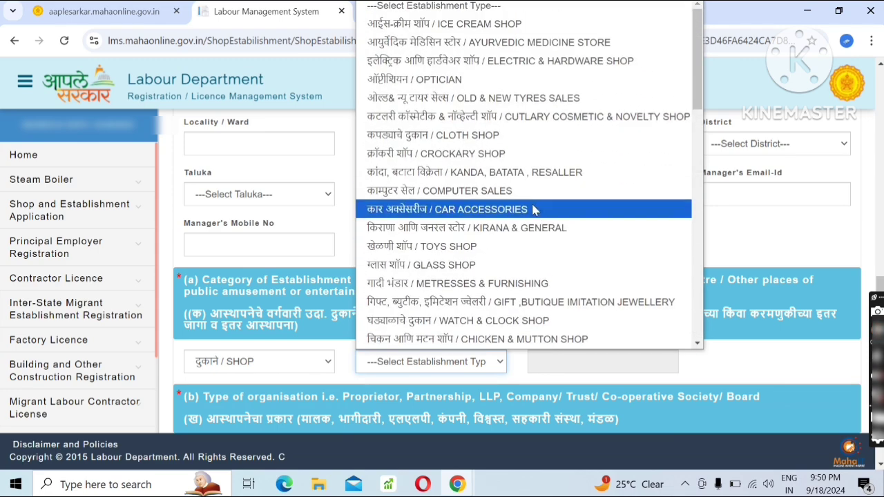
pyautogui.scroll(-1, 581, 331)
pyautogui.click(704, 364)
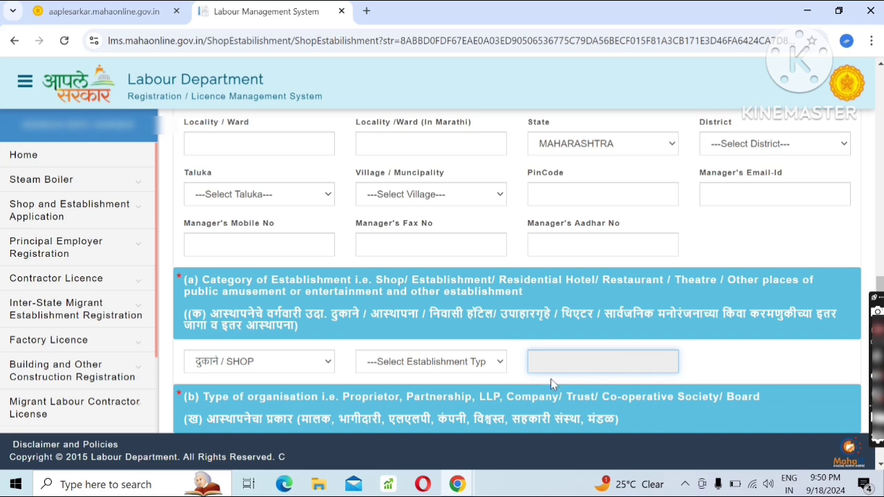
# Try BOARD as the type of organisation and reset the choice to ---Select Establishment Category---.
pyautogui.scroll(-3, 551, 378)
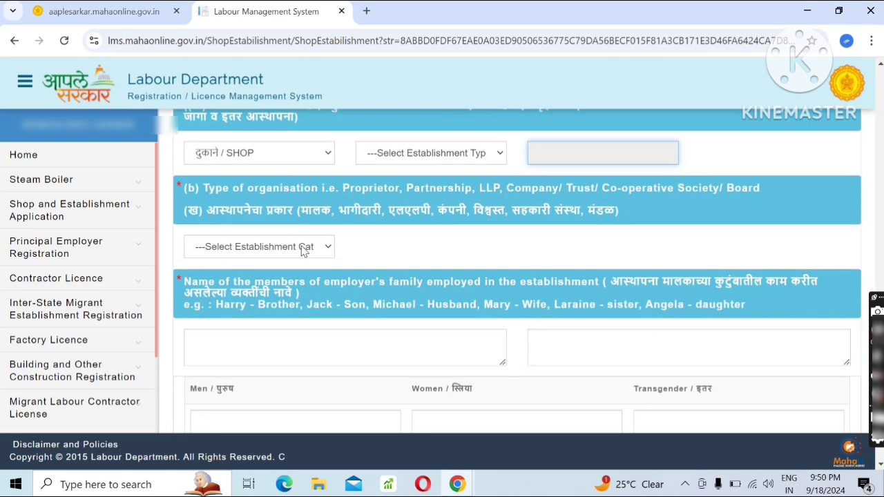
pyautogui.click(304, 250)
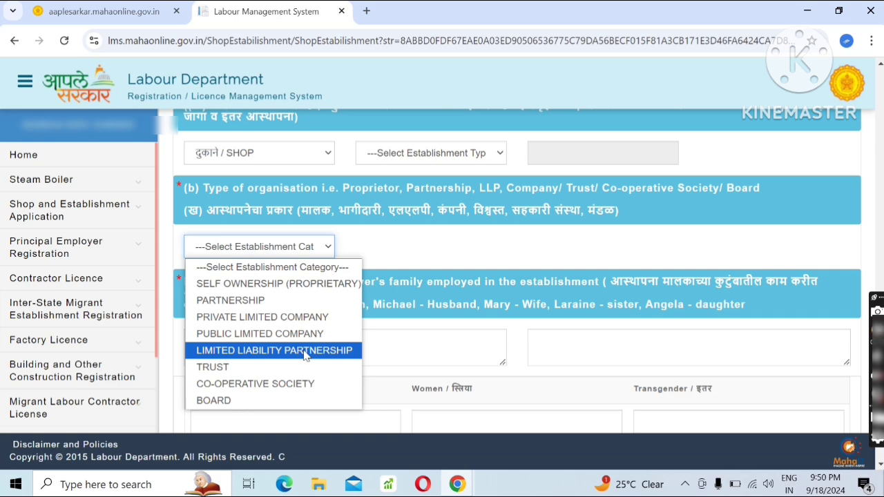
pyautogui.click(304, 400)
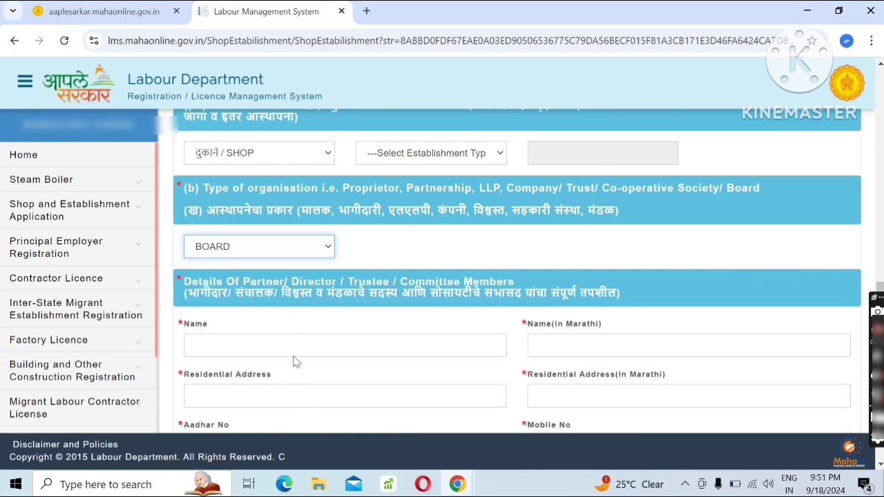
pyautogui.click(283, 254)
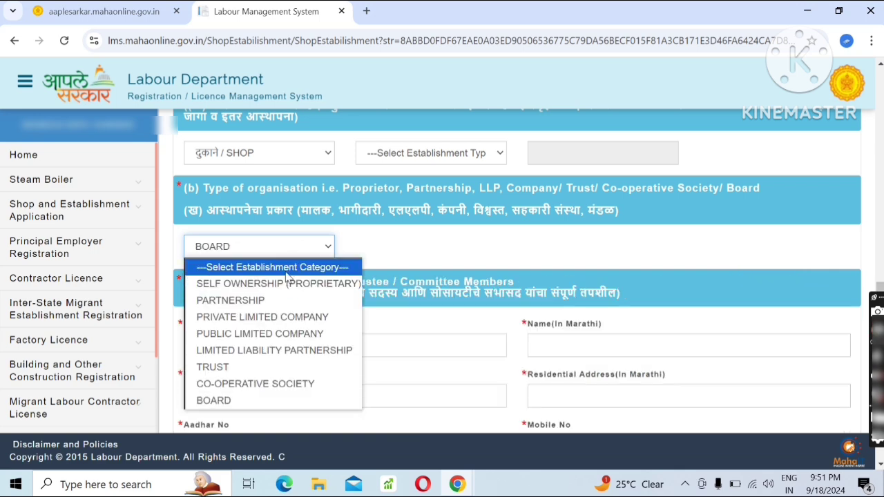
pyautogui.click(285, 271)
# Enter "nahi" for the members of the employer's family employed in the establishment.
pyautogui.scroll(-1, 295, 332)
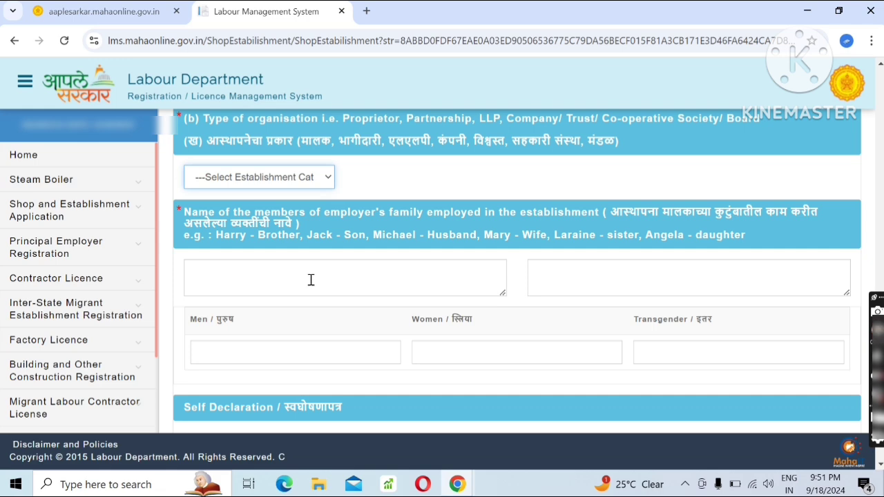
pyautogui.click(311, 280)
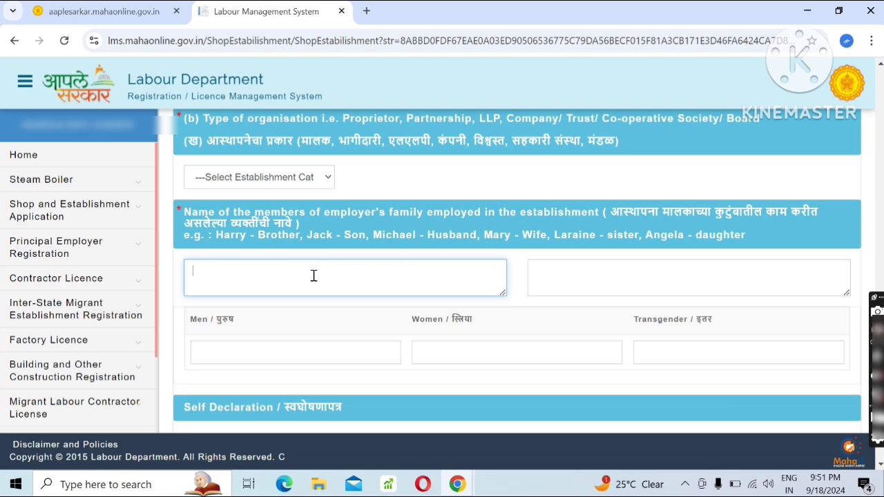
pyautogui.write('nahi')
pyautogui.click(329, 309)
# Set the family members employed in the establishment to 0 men, 0 women and 0 transgender.
pyautogui.scroll(-1, 430, 300)
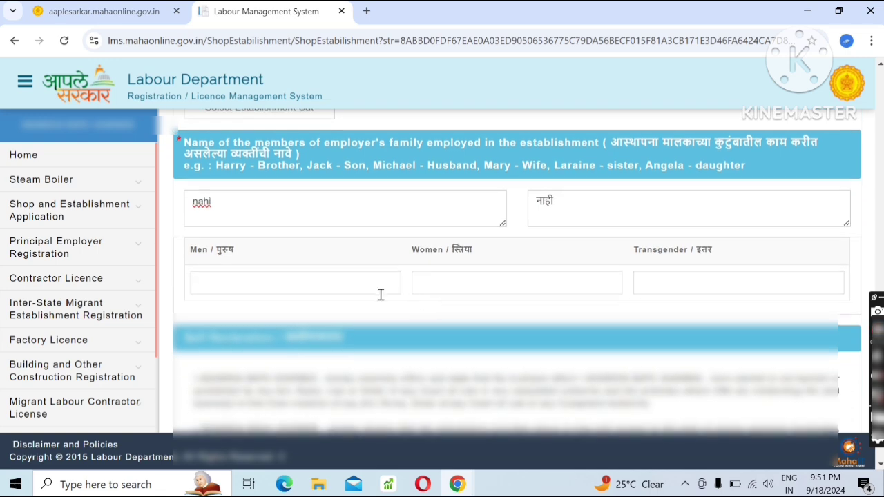
pyautogui.click(361, 289)
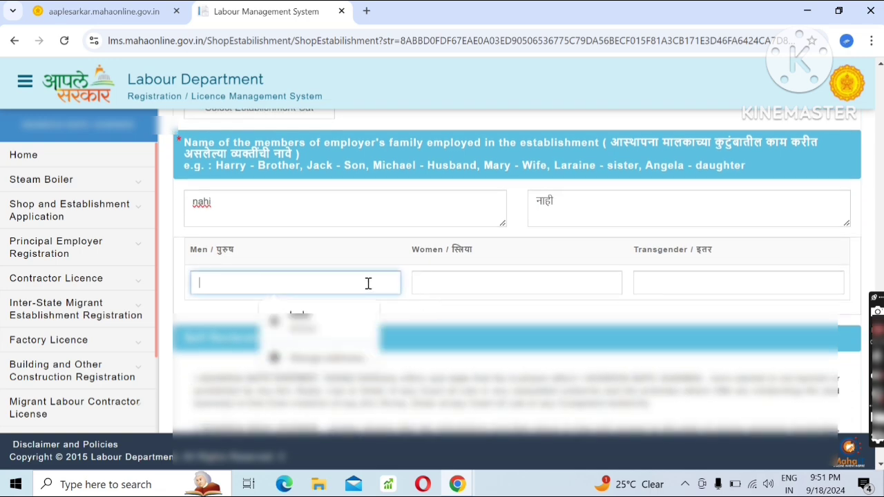
pyautogui.write('0')
pyautogui.click(453, 276)
pyautogui.write('0')
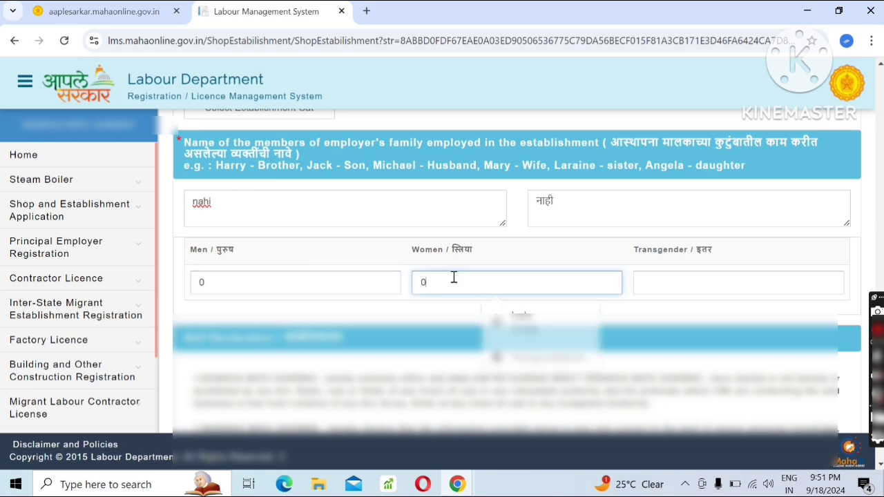
pyautogui.click(669, 281)
pyautogui.write('0')
pyautogui.click(647, 315)
# Agree to the self declaration at the end of the form.
pyautogui.scroll(-4, 648, 315)
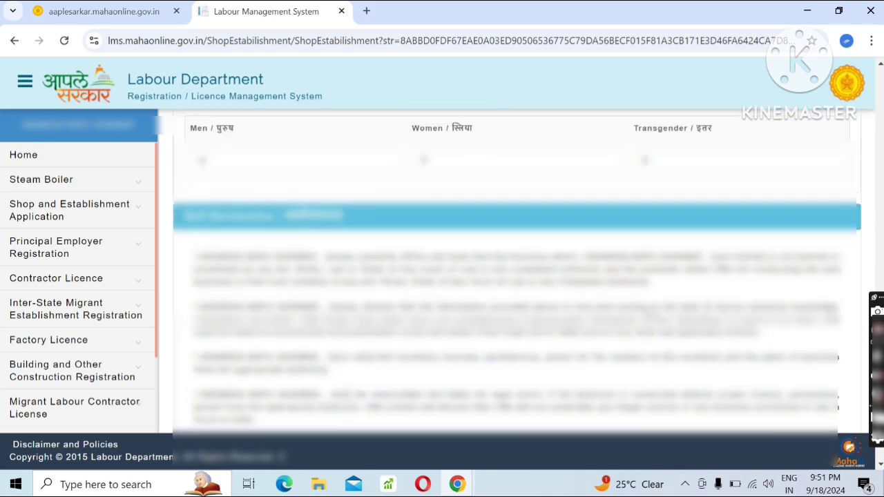
pyautogui.moveTo(647, 316); pyautogui.dragTo(642, 311)
pyautogui.scroll(-2, 606, 311)
pyautogui.scroll(-5, 545, 322)
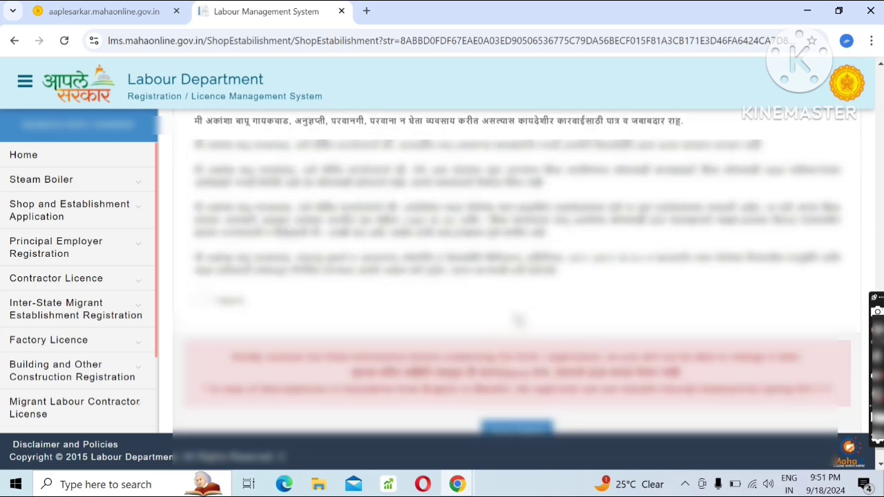
pyautogui.click(201, 303)
# Save the application details, accept the recheck warning and close the saved-application message.
pyautogui.scroll(-1, 211, 316)
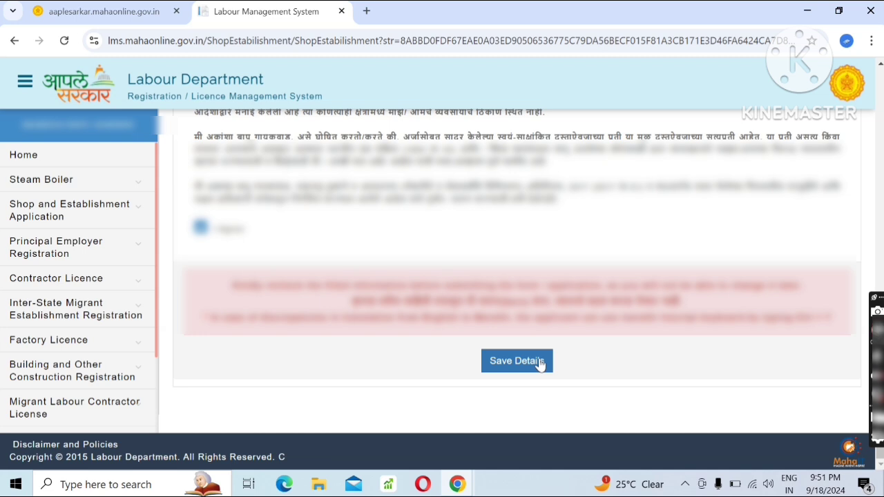
pyautogui.click(541, 364)
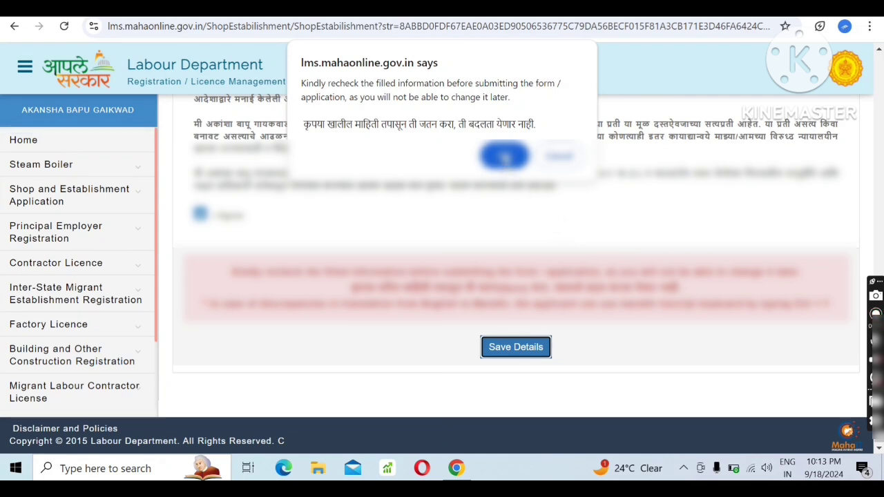
pyautogui.click(504, 157)
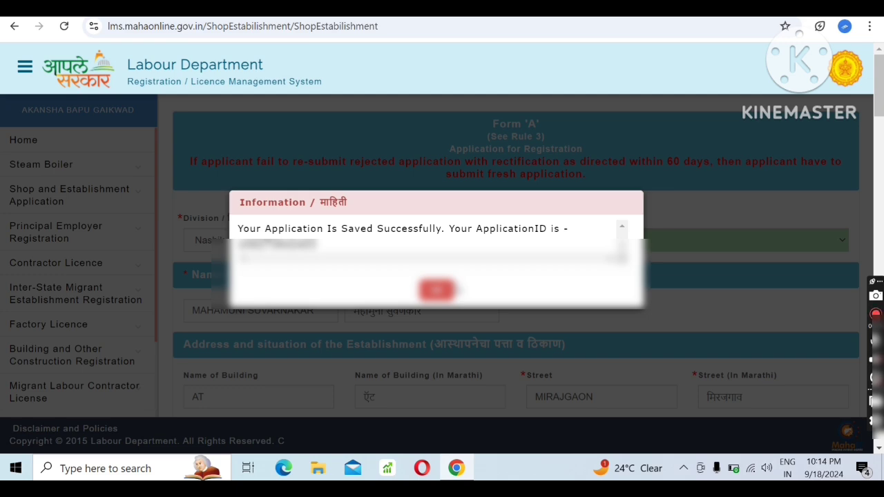
pyautogui.click(437, 291)
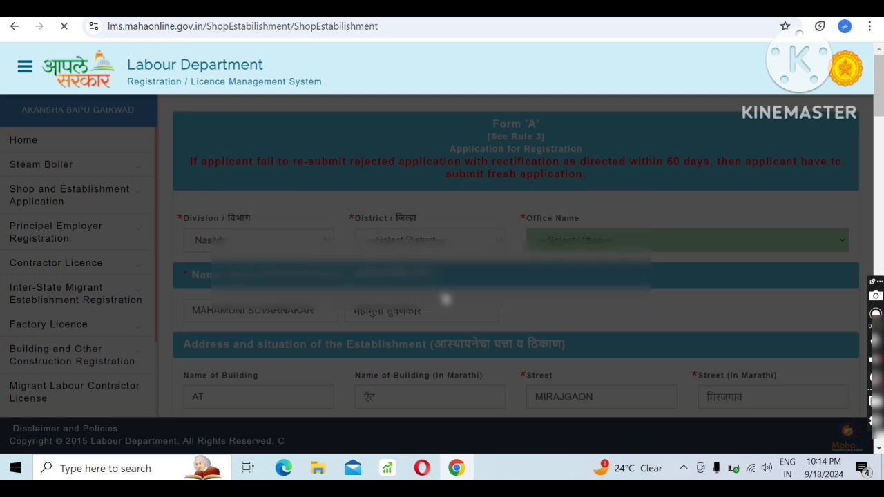
# Search the applications for the SHOP department and the service Registration of Shop and Establishment.
pyautogui.click(253, 178)
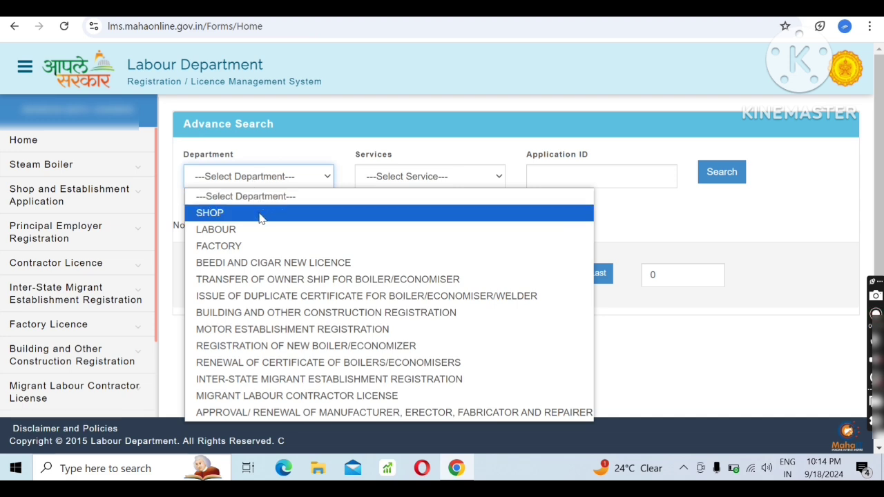
pyautogui.click(262, 212)
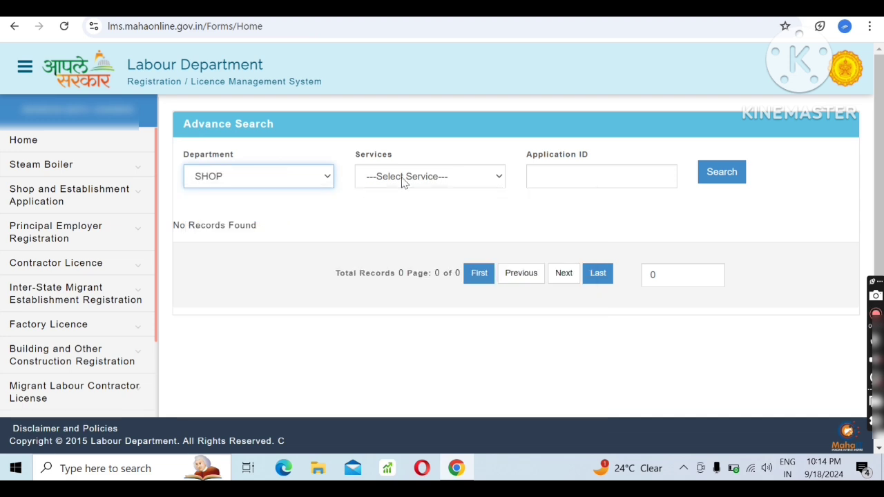
pyautogui.click(404, 182)
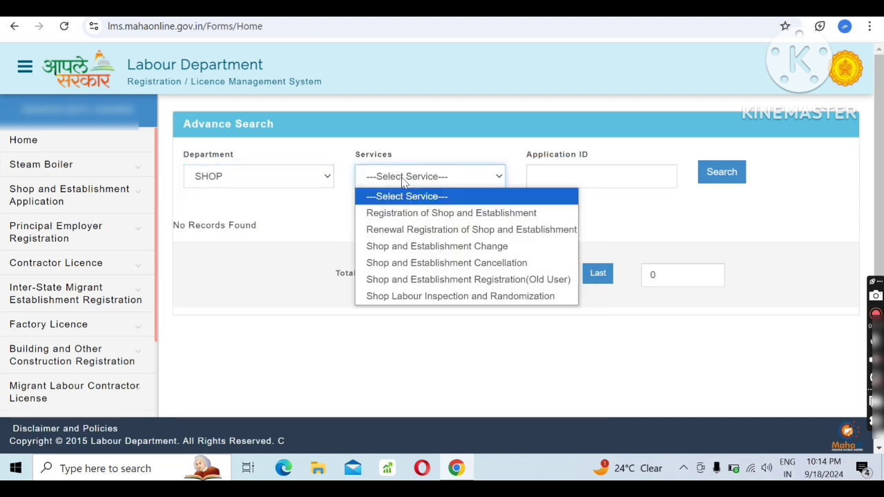
pyautogui.click(407, 214)
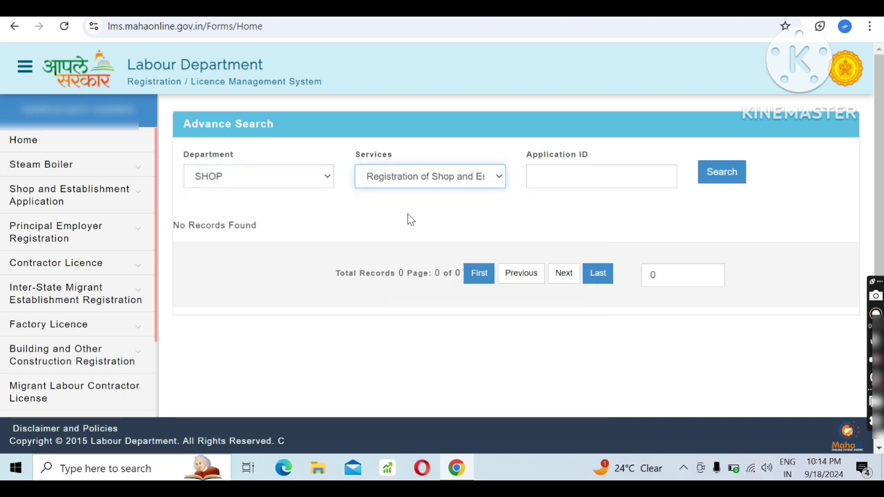
pyautogui.click(712, 179)
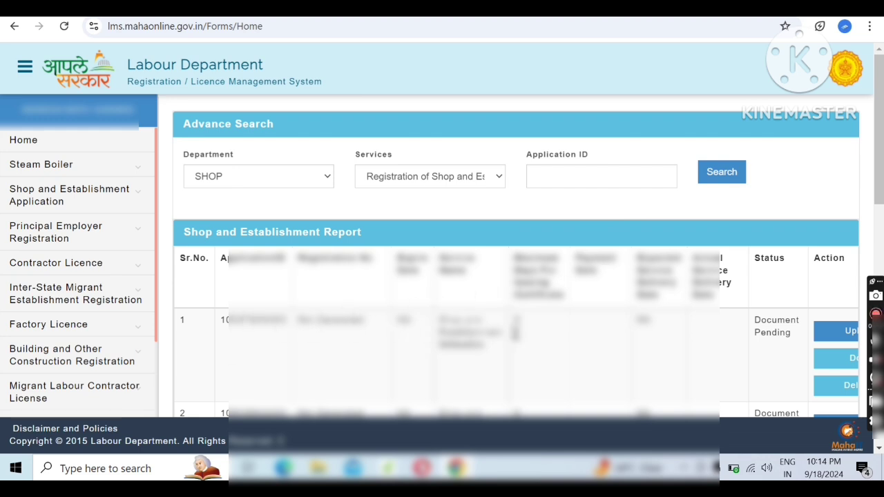
# Open the document upload page for the first application in the Shop and Establishment Report.
pyautogui.scroll(-10, 525, 346)
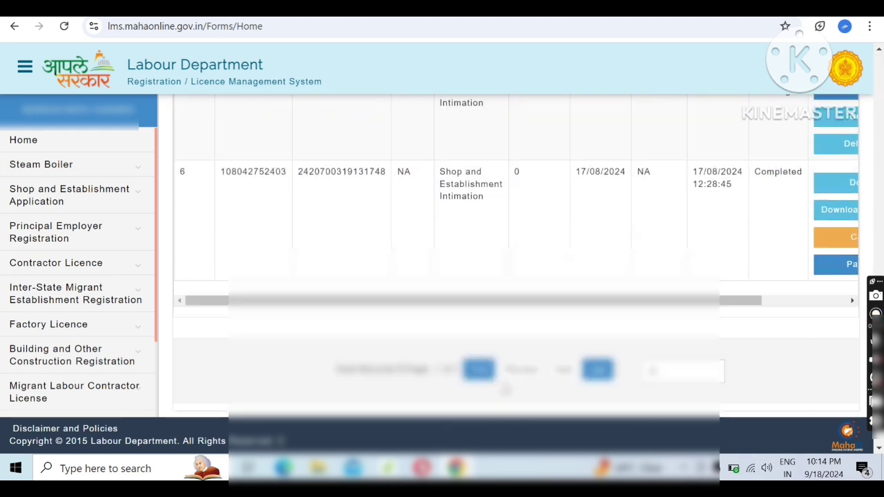
pyautogui.moveTo(487, 263); pyautogui.dragTo(592, 266)
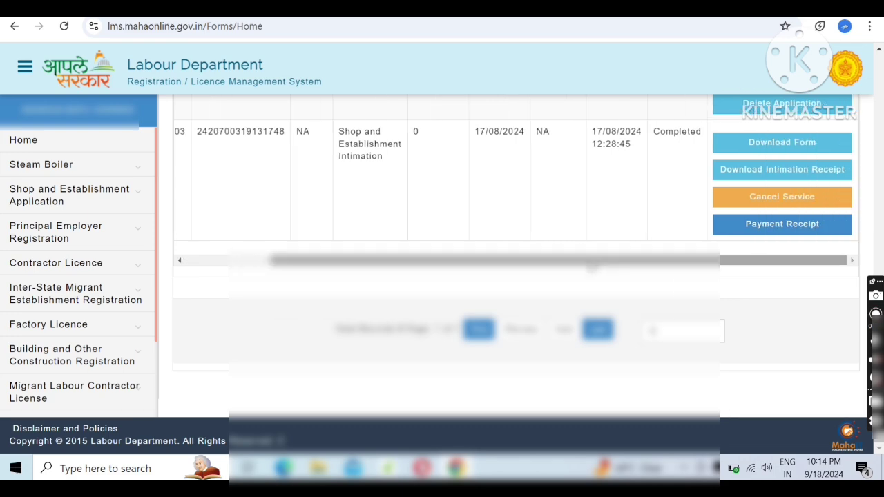
pyautogui.scroll(5, 597, 273)
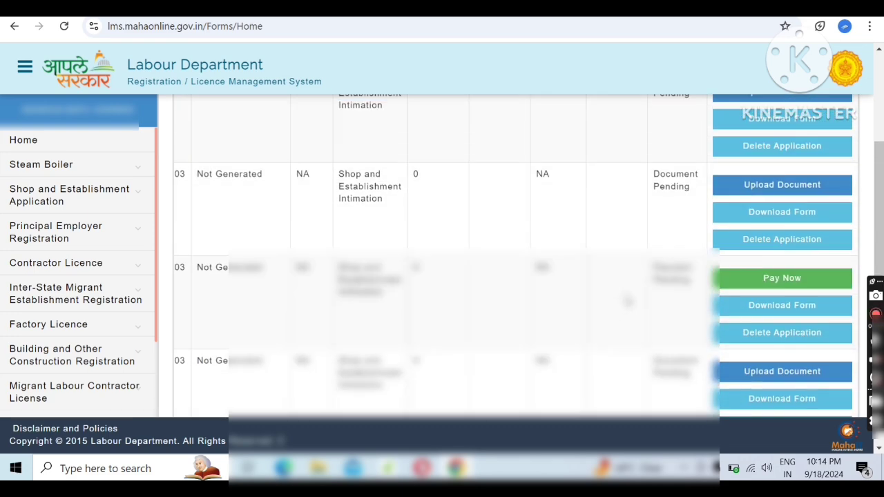
pyautogui.scroll(4, 627, 301)
pyautogui.scroll(-1, 627, 301)
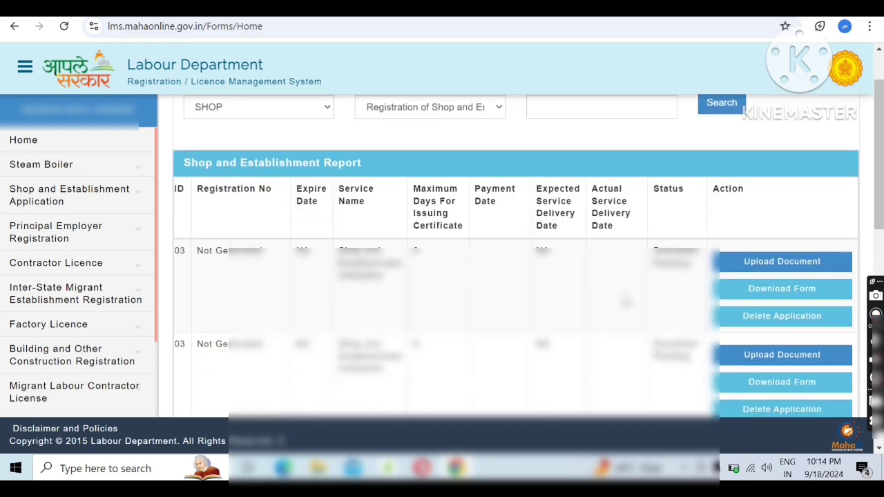
pyautogui.click(758, 262)
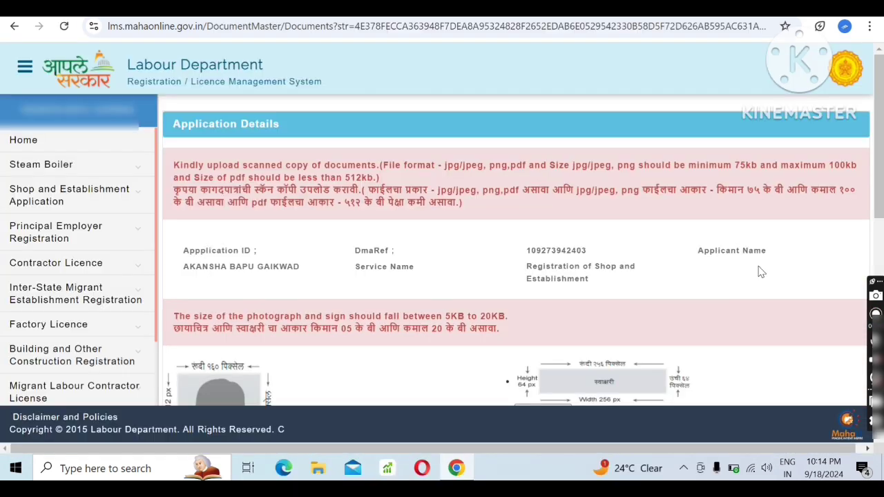
# Select the employer's Aadhar card as an applicant ID proof, open its file selection and cancel without choosing a file.
pyautogui.scroll(-3, 694, 270)
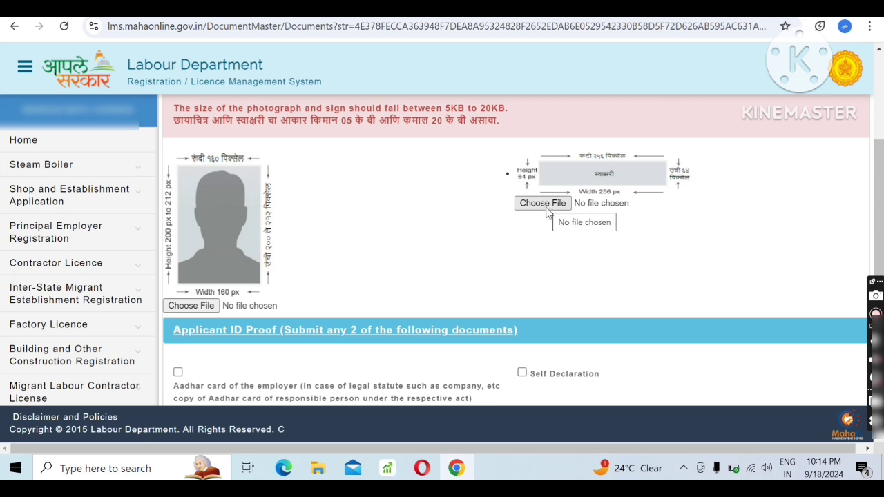
pyautogui.scroll(-2, 545, 209)
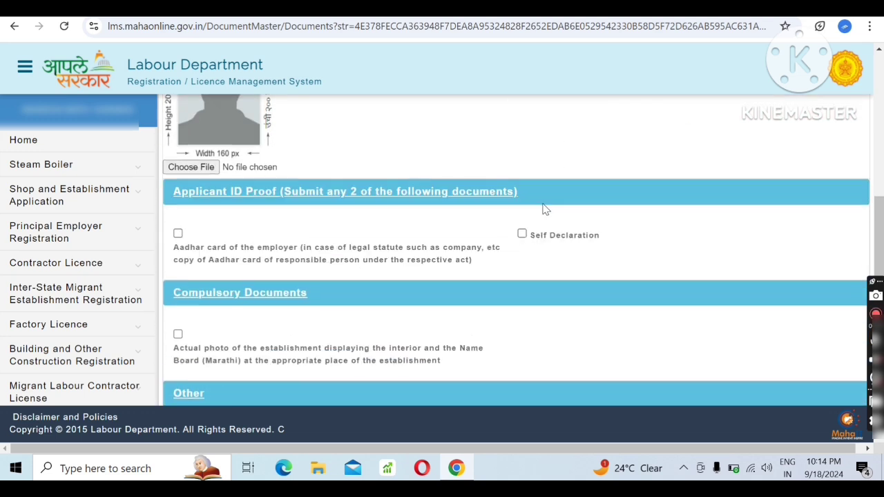
pyautogui.click(177, 234)
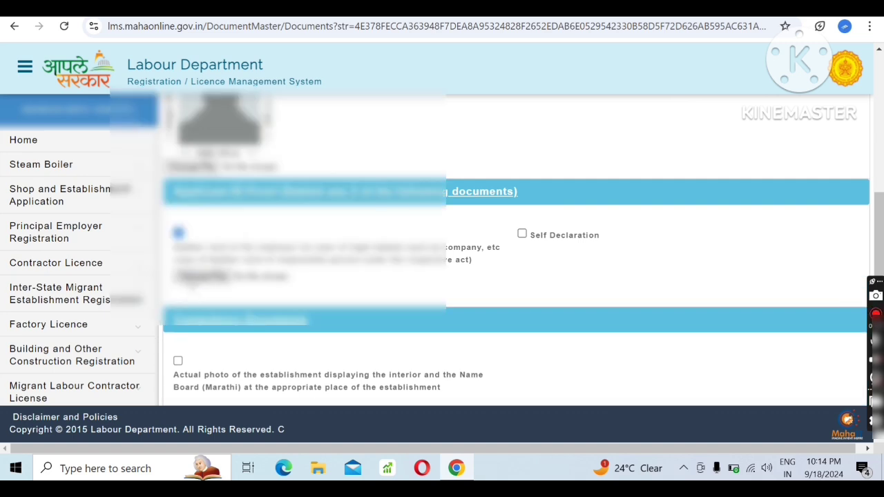
pyautogui.click(200, 276)
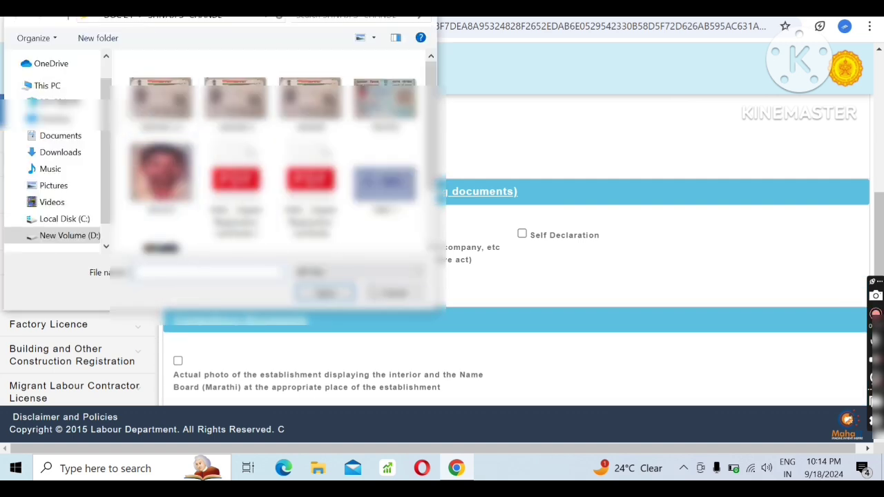
pyautogui.click(385, 293)
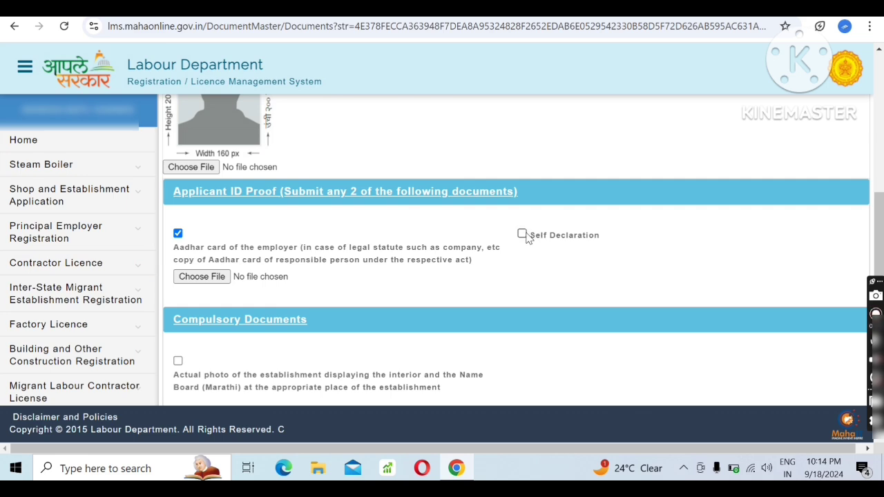
# Select Self Declaration as the second ID proof and the actual photo of the establishment as the compulsory document.
pyautogui.click(522, 235)
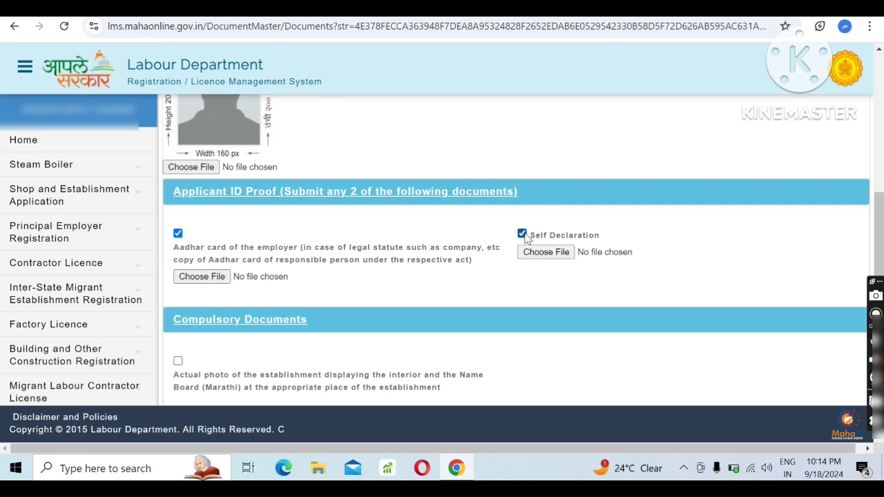
pyautogui.scroll(-2, 525, 237)
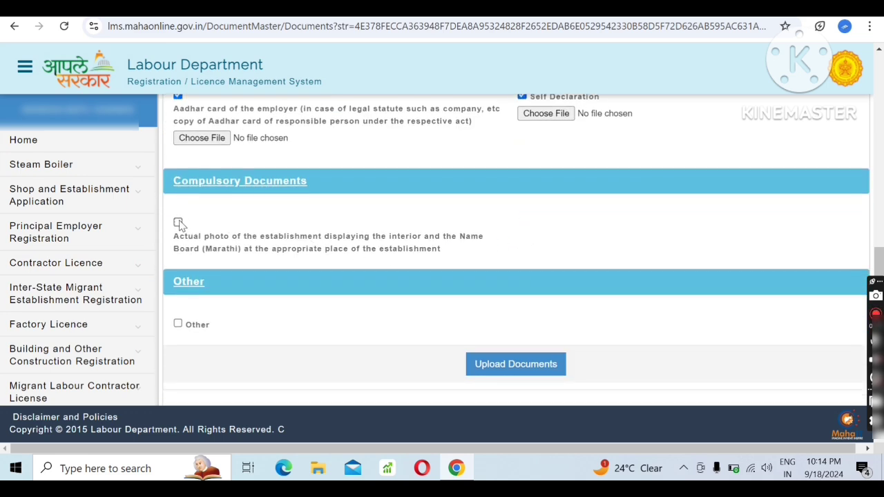
pyautogui.click(179, 223)
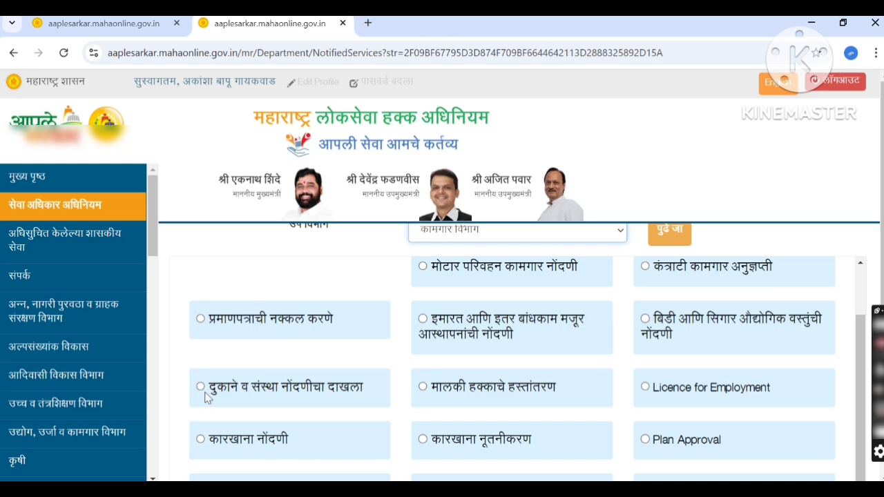
# Open the दुकाने व संस्था नोंदणीचा दाखला service and search for SHOP department applications under Registration of Shop and Establishment.
pyautogui.click(201, 388)
pyautogui.click(665, 245)
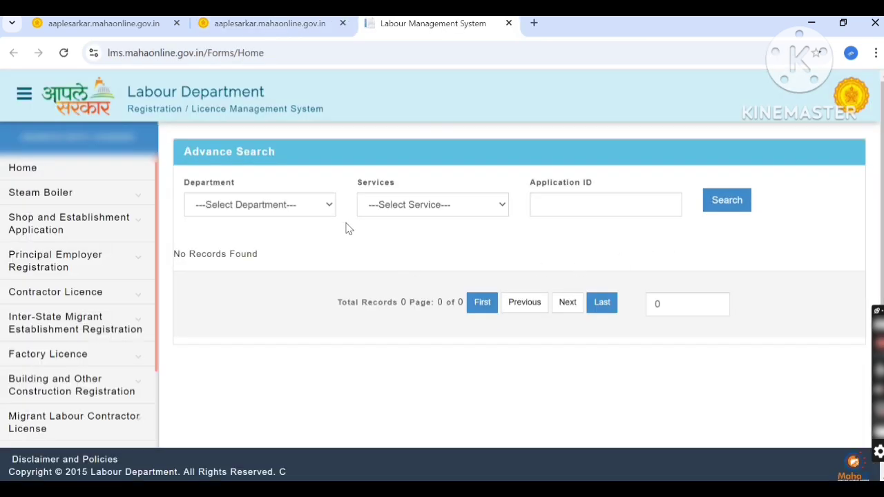
pyautogui.click(310, 207)
pyautogui.click(301, 241)
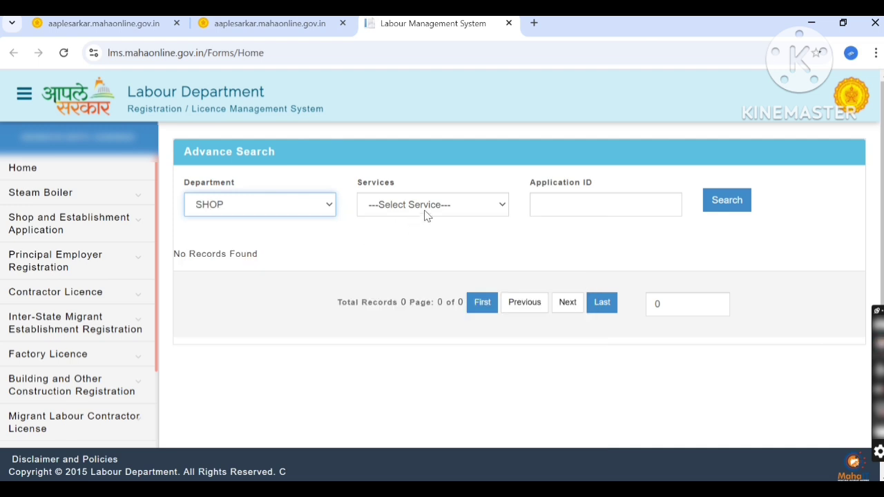
pyautogui.click(435, 207)
pyautogui.click(435, 243)
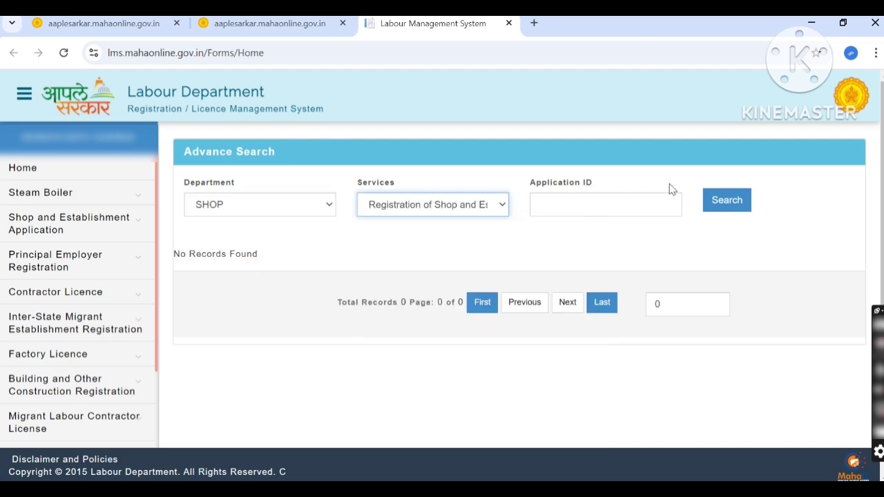
pyautogui.click(724, 207)
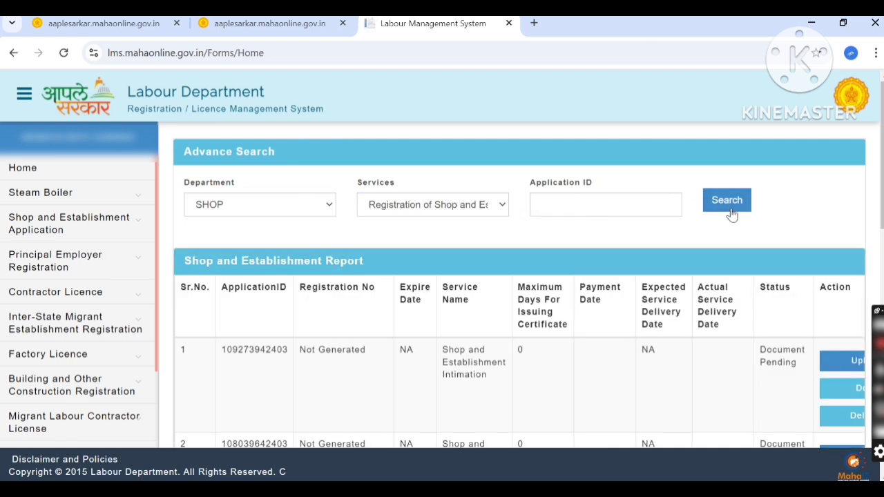
# Download the intimation receipt of the completed third application in the Shop and Establishment Report.
pyautogui.scroll(-1, 714, 218)
pyautogui.scroll(-7, 715, 218)
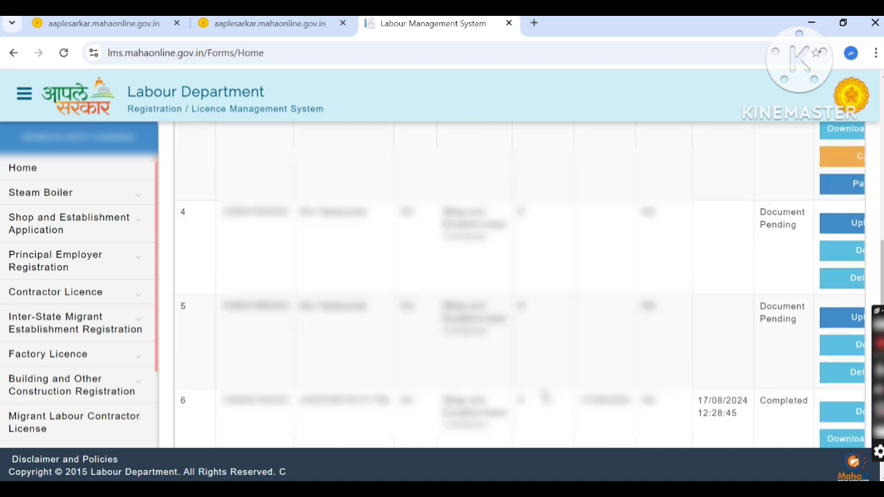
pyautogui.moveTo(509, 410); pyautogui.dragTo(608, 405)
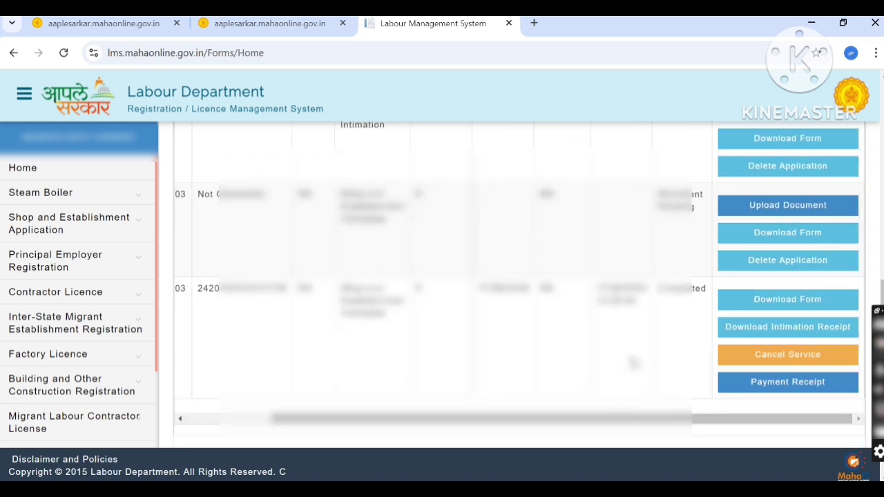
pyautogui.scroll(1, 639, 345)
pyautogui.scroll(2, 641, 345)
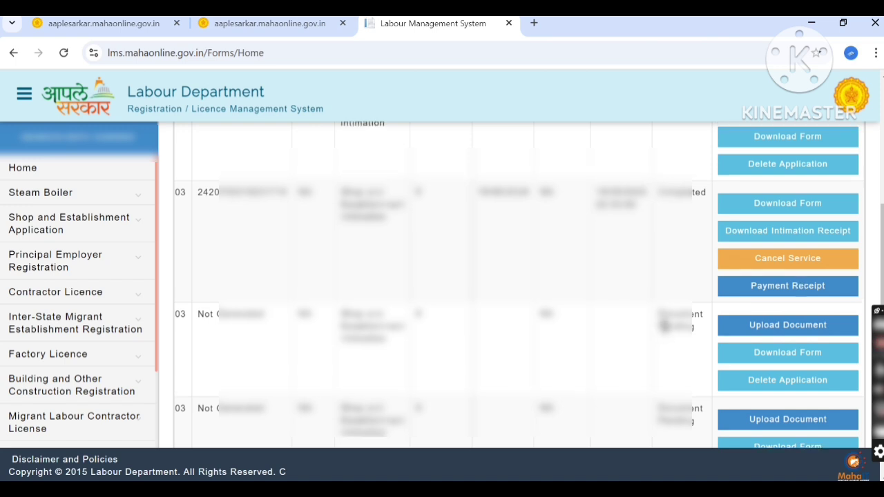
pyautogui.scroll(1, 769, 277)
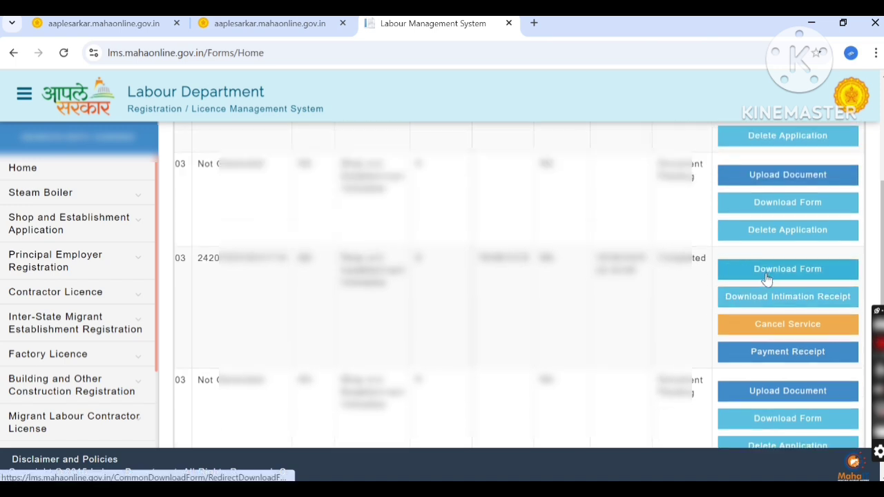
pyautogui.click(769, 304)
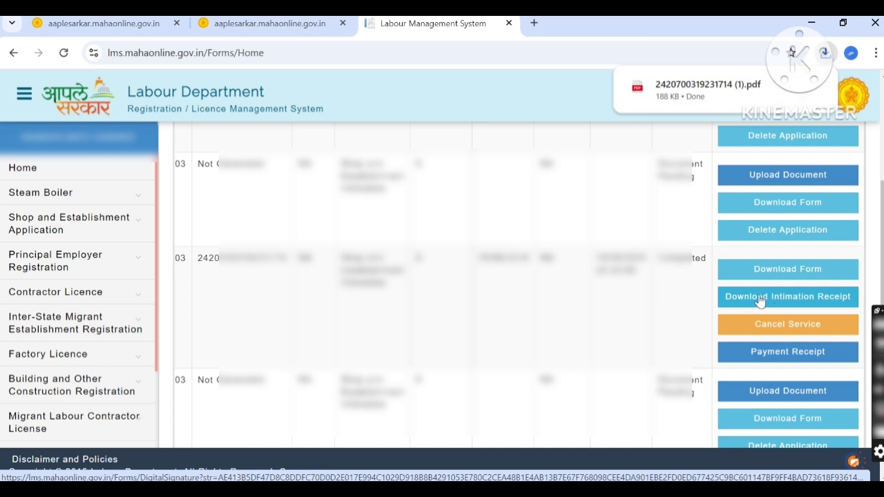
# Open the downloaded intimation receipt PDF and view its whole page at 33% zoom.
pyautogui.click(711, 86)
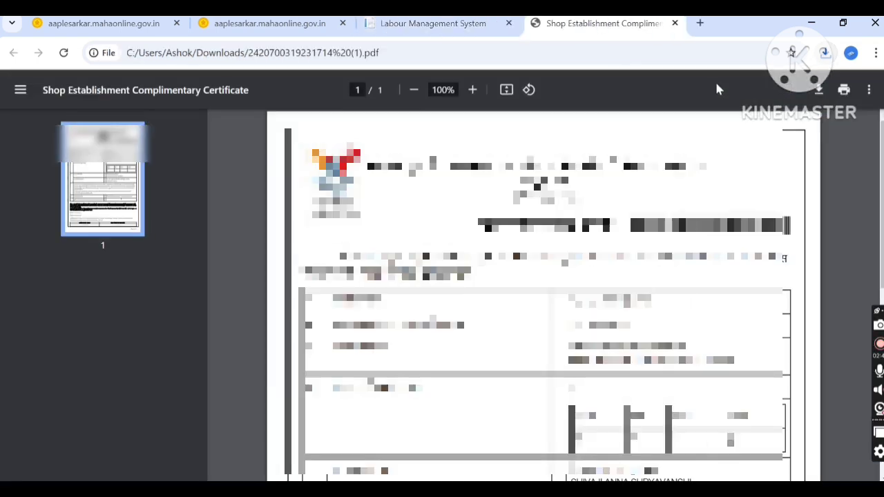
pyautogui.click(416, 94)
pyautogui.click(418, 97)
pyautogui.click(417, 101)
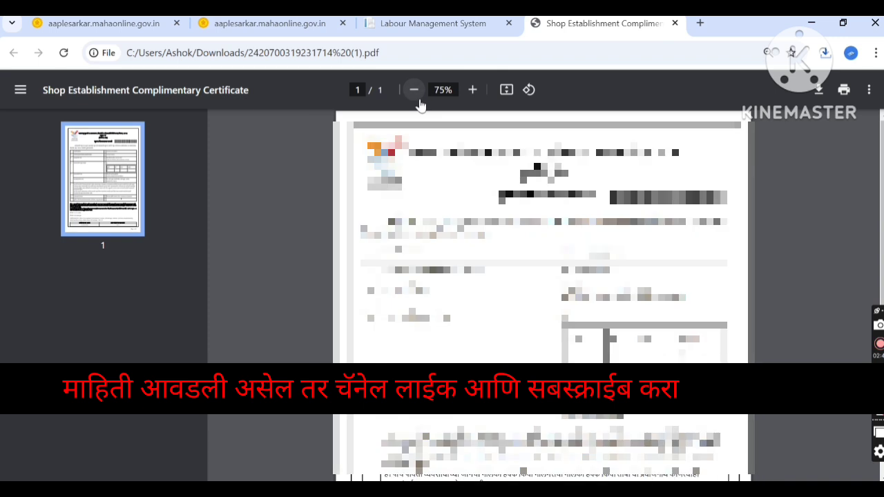
pyautogui.click(415, 100)
pyautogui.click(415, 97)
pyautogui.click(416, 96)
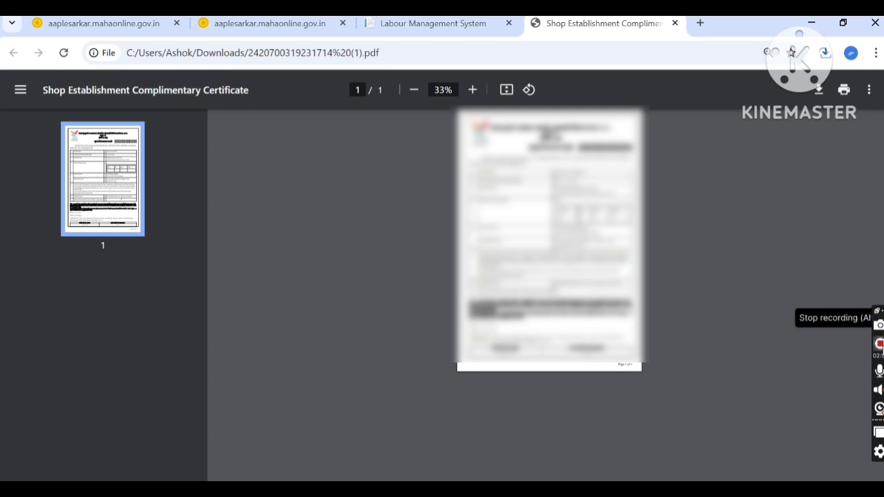
pyautogui.click(881, 346)
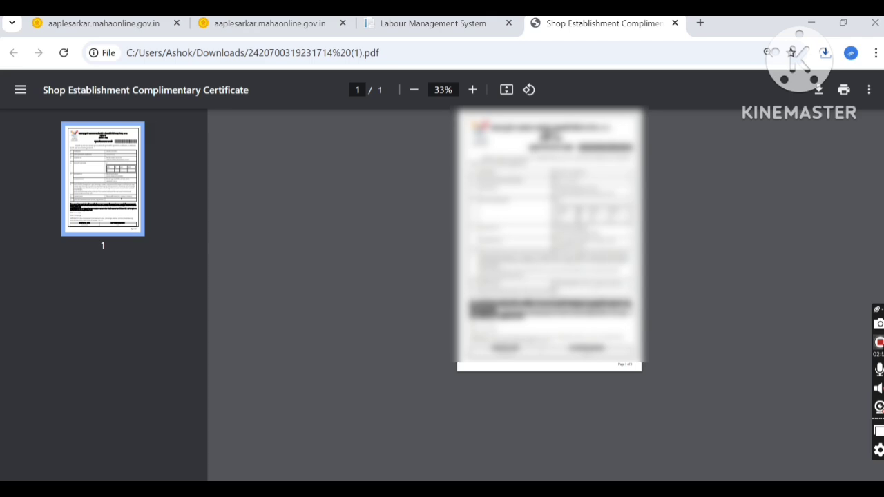